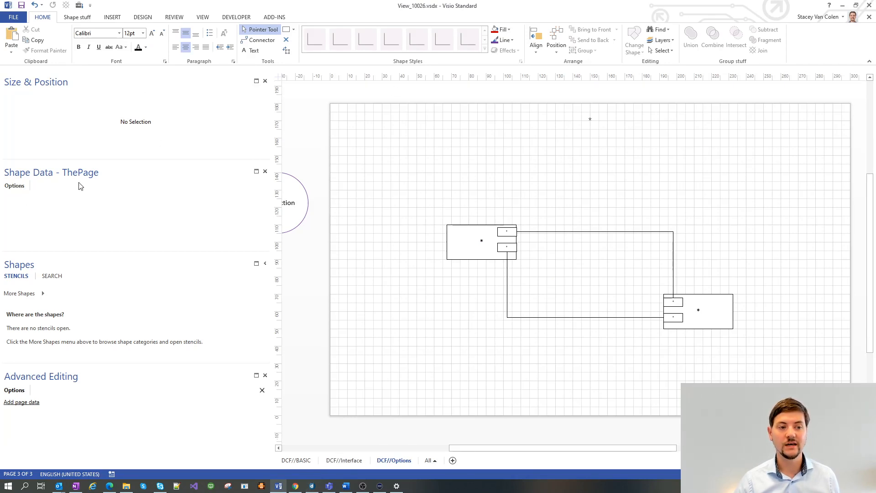
# Set the page's Options shape data on the DCF//Options page to ConnectivityLines|Highlightpath
pyautogui.click(63, 186)
pyautogui.write('ConnectivityLines|Highlightpath')
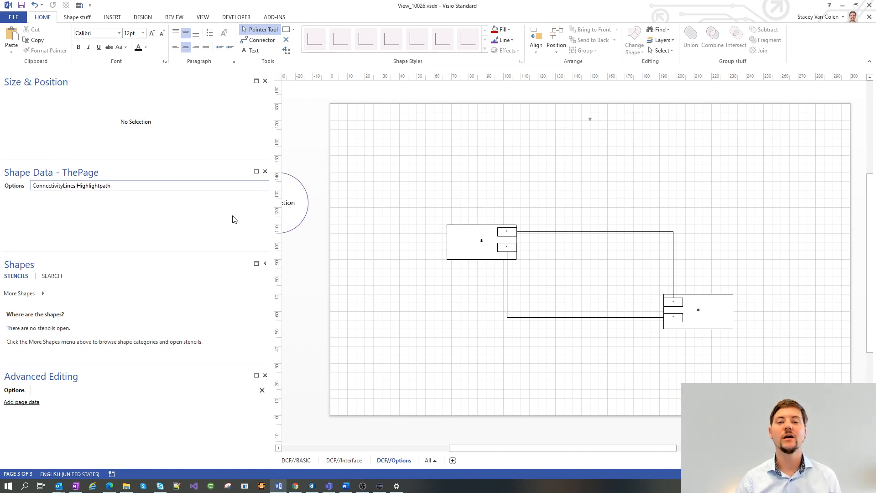
pyautogui.click(341, 287)
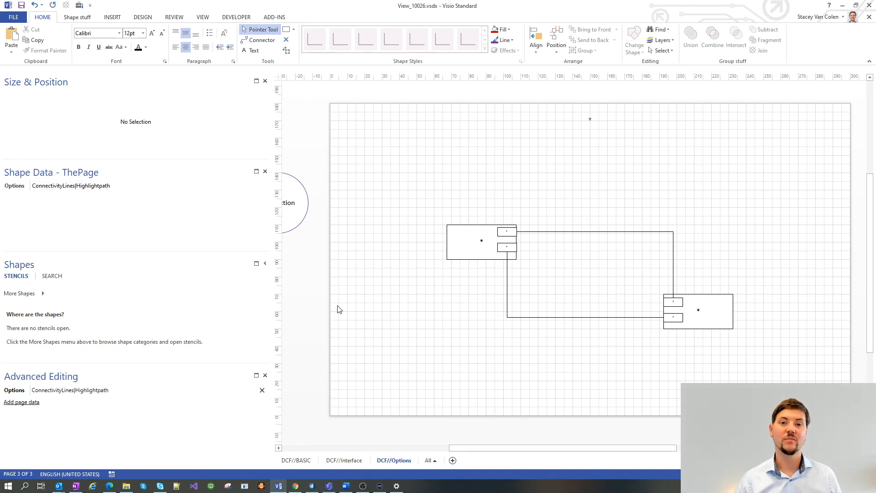
# Switch to DataMiner and check the path highlighting on the upper connection line between Switch A and Switch B
pyautogui.click(311, 486)
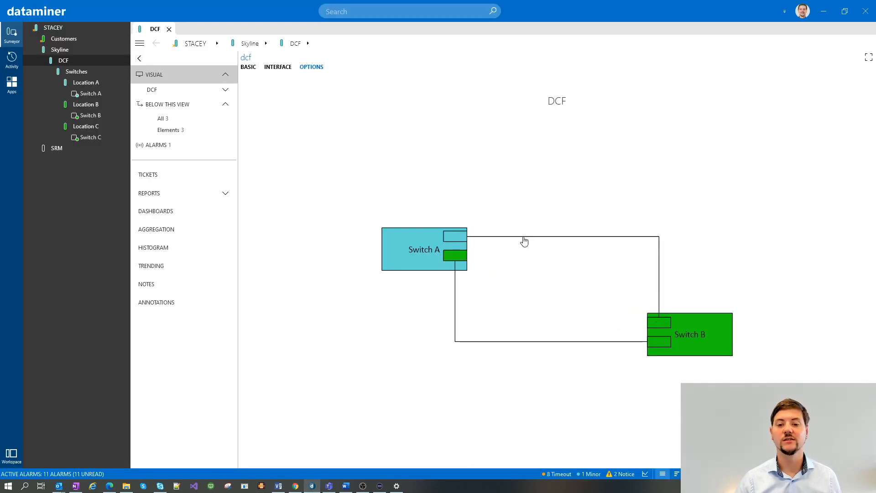
pyautogui.click(525, 241)
pyautogui.scroll(2, 550, 341)
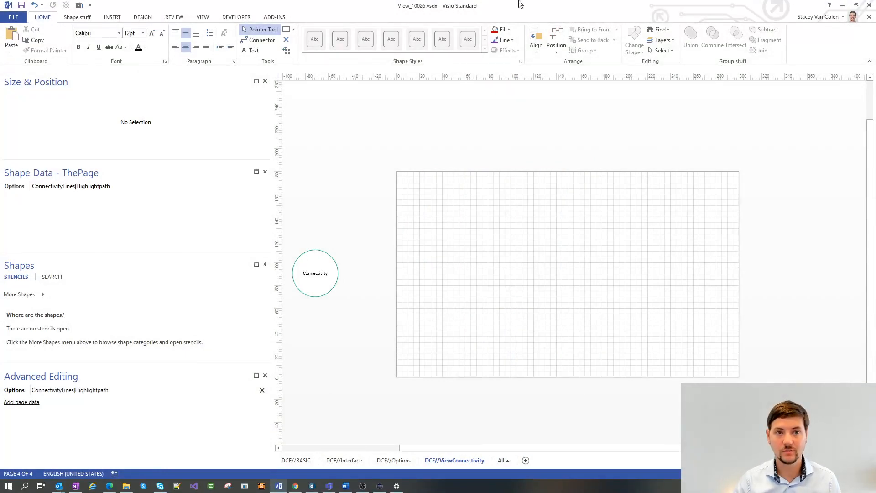
# Draw an ellipse about 33 mm wide and 32 mm high in the upper-left part of the DCF//ViewConnectivity page
pyautogui.click(293, 29)
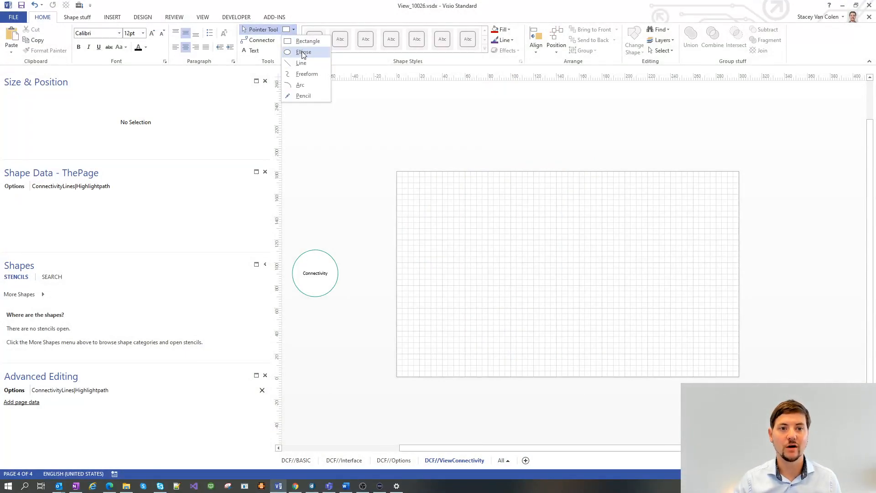
pyautogui.click(303, 52)
pyautogui.moveTo(437, 217); pyautogui.dragTo(475, 253)
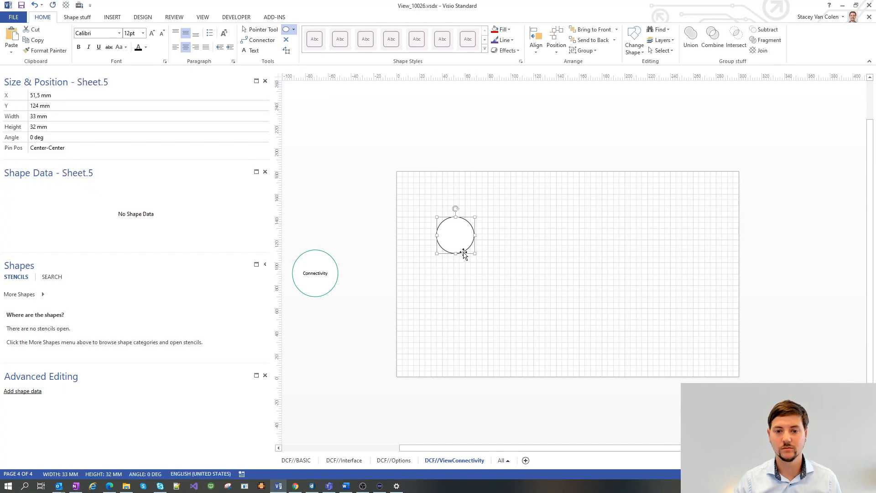
# Define a shape data property labelled View with the value Location A for the new circle
pyautogui.rightClick(87, 246)
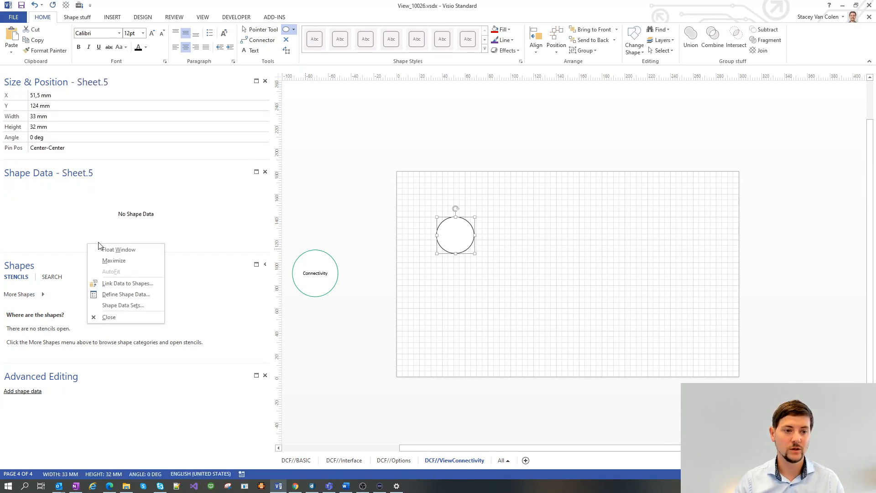
pyautogui.click(124, 295)
pyautogui.write('Vie')
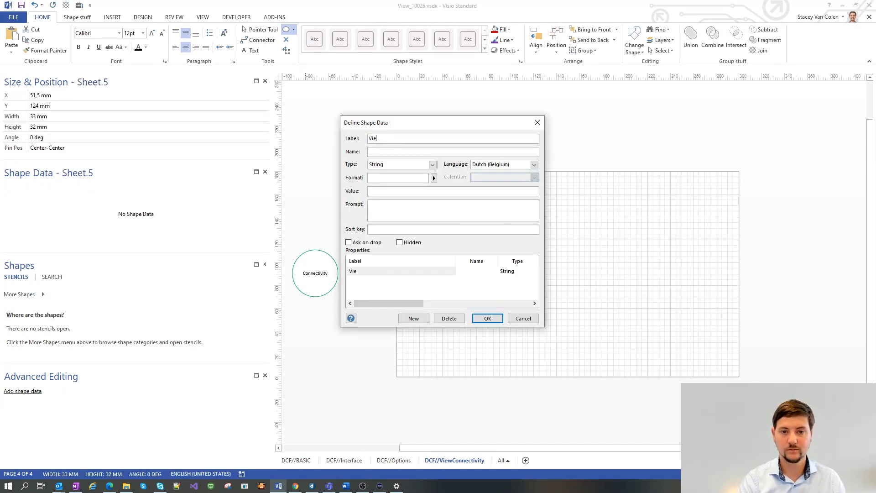
pyautogui.write('w')
pyautogui.press('Tab')
pyautogui.press('Tab')
pyautogui.press('Tab')
pyautogui.press('Tab')
pyautogui.press('Tab')
pyautogui.write('L')
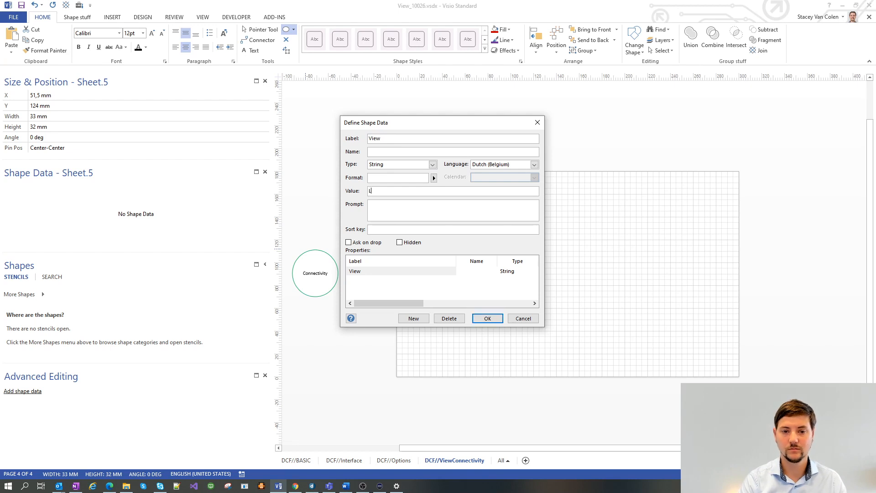
pyautogui.write('ocation A')
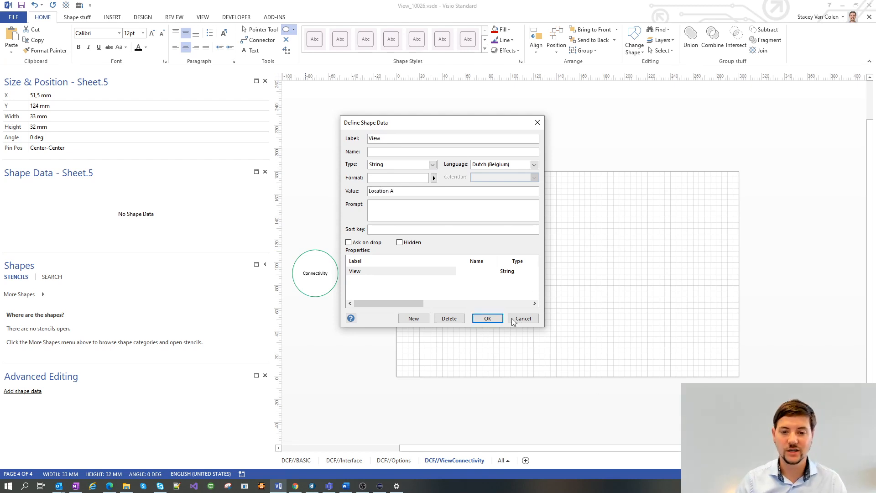
# Add a second shape data property labelled Info with the value Name to the circle
pyautogui.click(414, 318)
pyautogui.write('Info')
pyautogui.press('Tab')
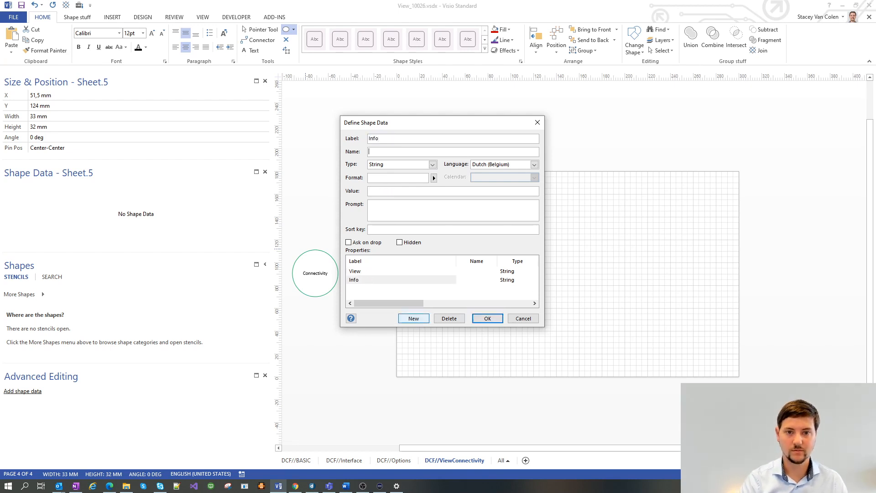
pyautogui.press('Tab')
pyautogui.press('Tab')
pyautogui.press('Tab')
pyautogui.press('Tab')
pyautogui.press('Tab')
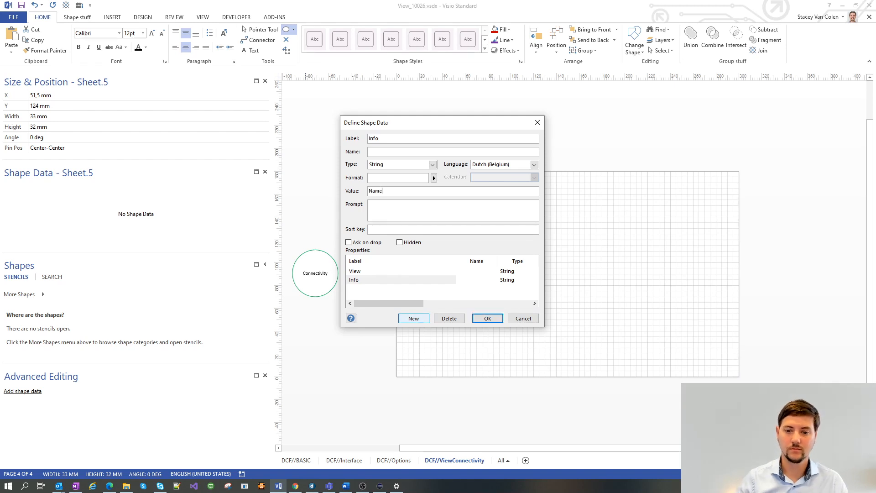
pyautogui.click(494, 318)
# Enter * as the text inside the new circle
pyautogui.doubleClick(462, 234)
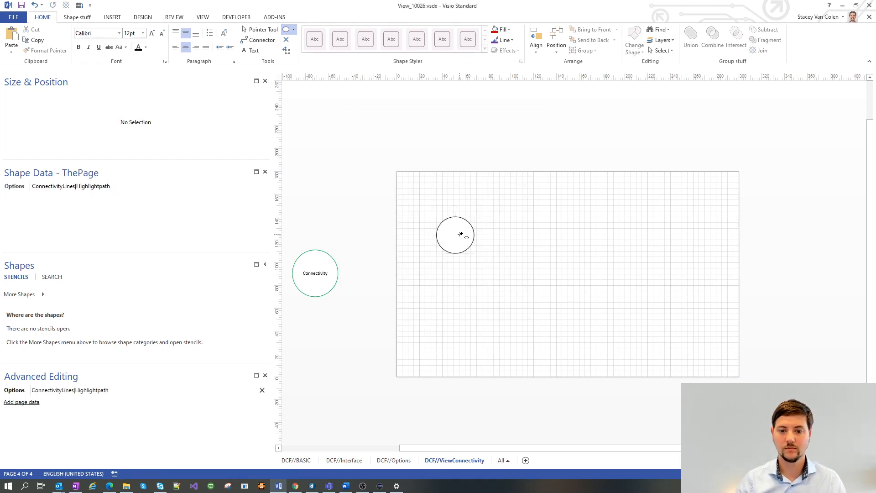
pyautogui.write('*')
pyautogui.click(707, 305)
# Duplicate the circle horizontally to the right side of the page and set the copy's View value to Location B
pyautogui.click(451, 231)
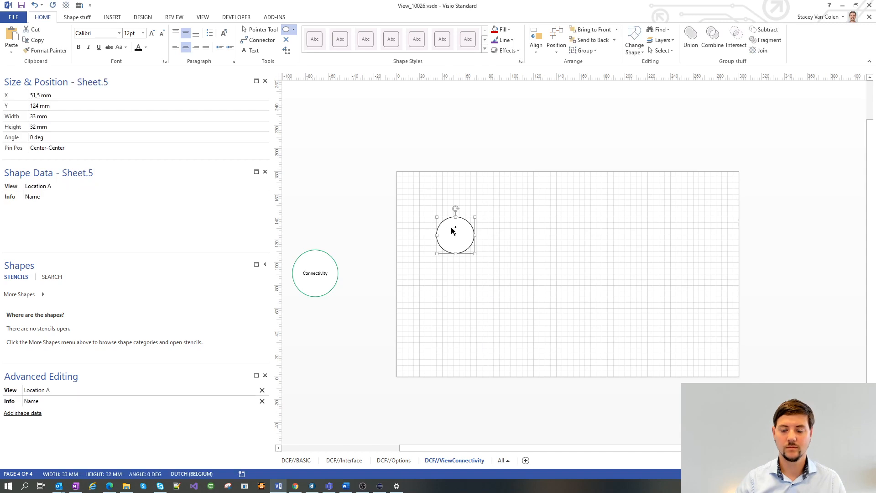
pyautogui.moveTo(452, 231); pyautogui.dragTo(635, 229)
pyautogui.click(67, 186)
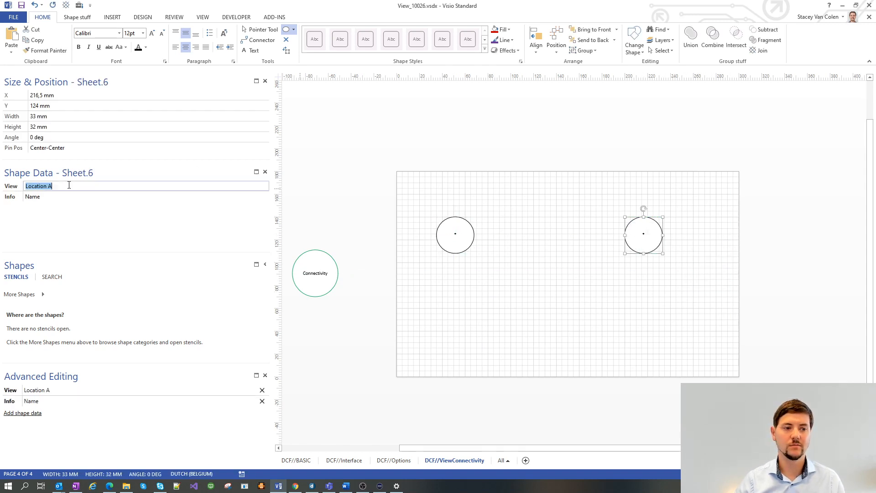
pyautogui.click(63, 185)
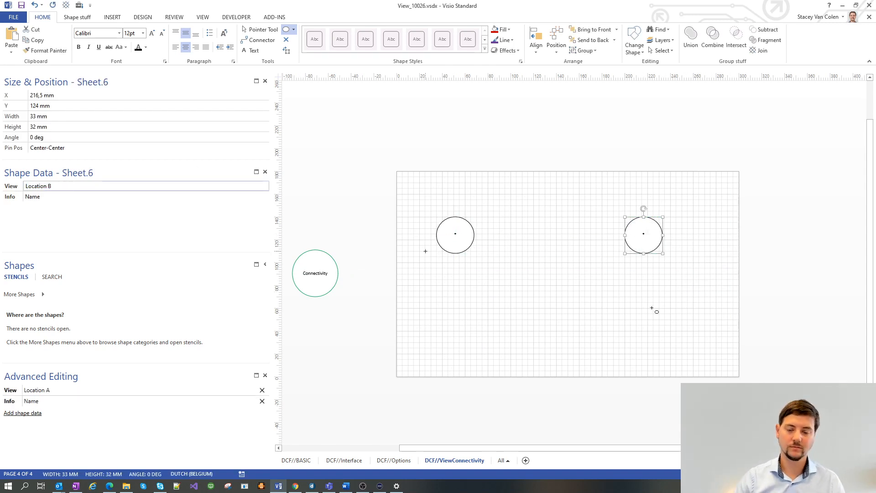
pyautogui.press('Return')
pyautogui.click(586, 120)
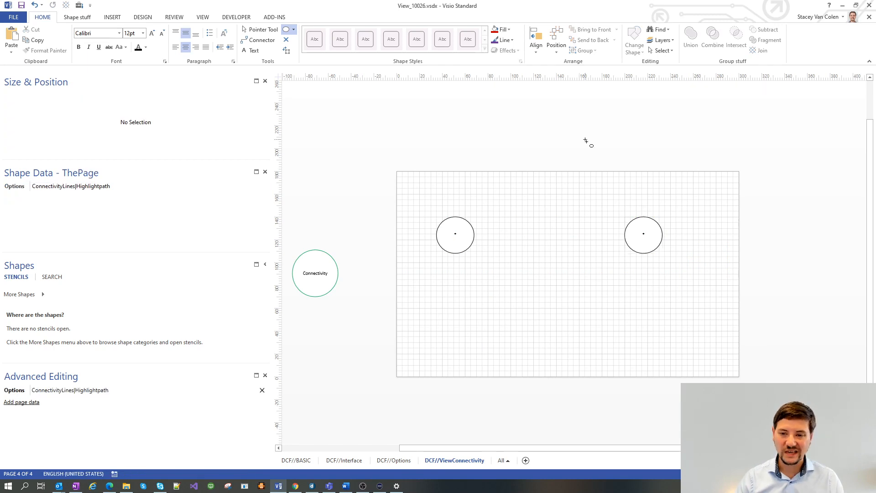
# Review the Connection and Options shape data of the Connectivity circle beside the page
pyautogui.click(318, 272)
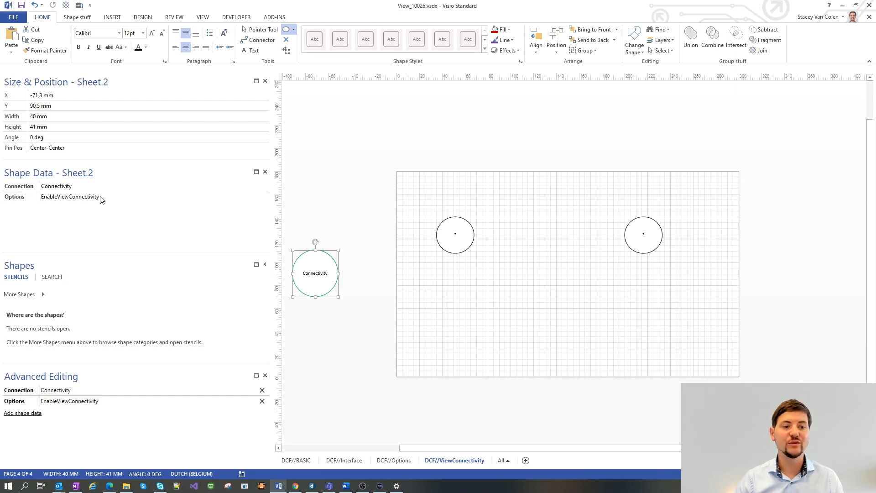
pyautogui.click(357, 199)
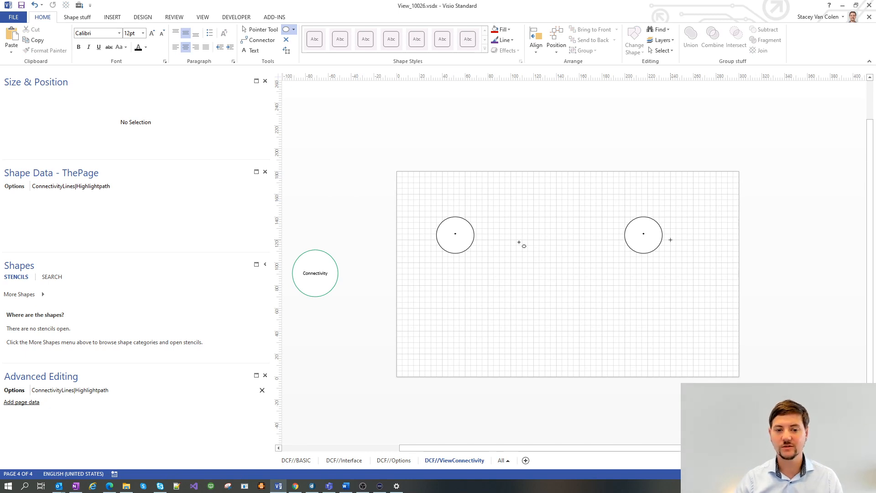
pyautogui.click(328, 274)
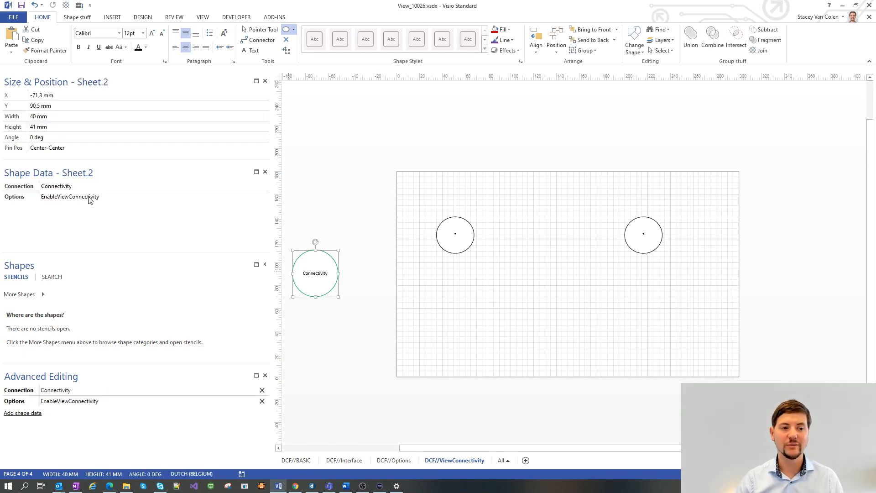
pyautogui.click(334, 228)
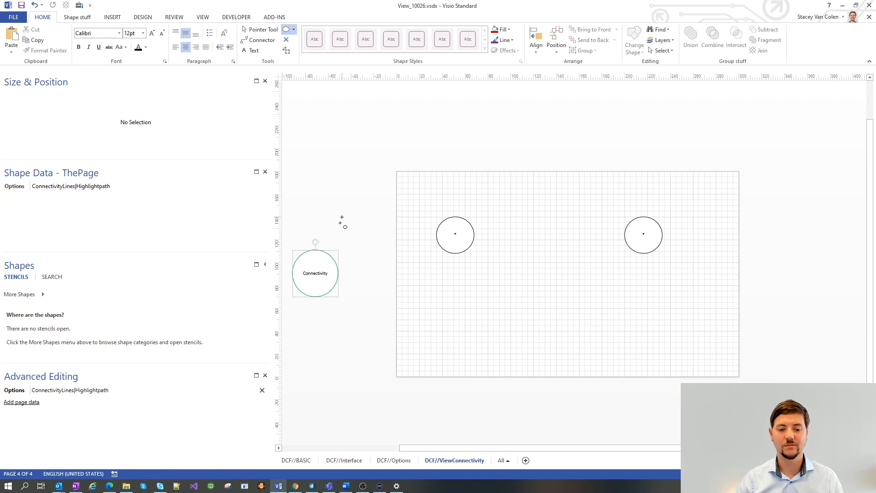
# Switch to DataMiner and examine the connection line between Location A and Location B on the ViewConnectivity page
pyautogui.click(312, 486)
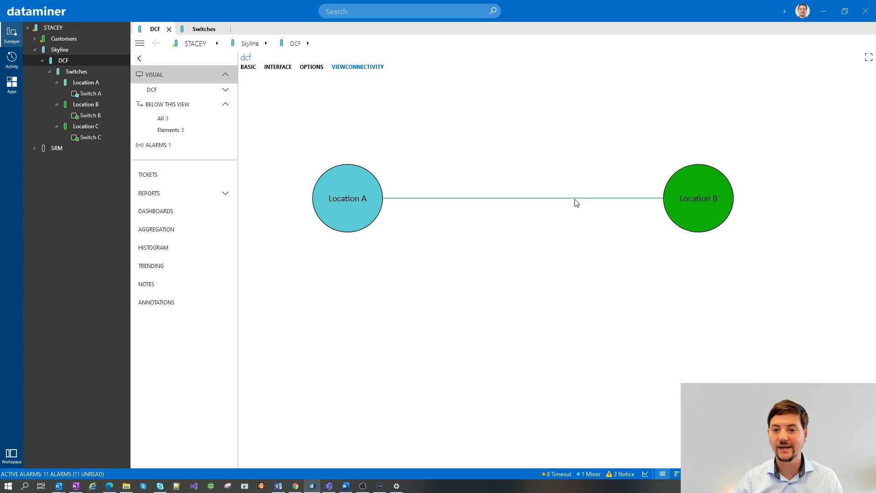
pyautogui.scroll(1, 574, 202)
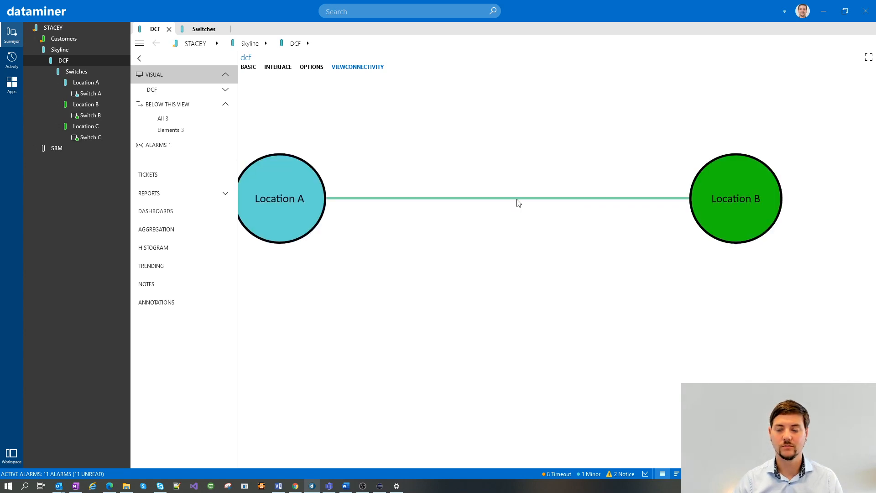
pyautogui.scroll(-1, 518, 202)
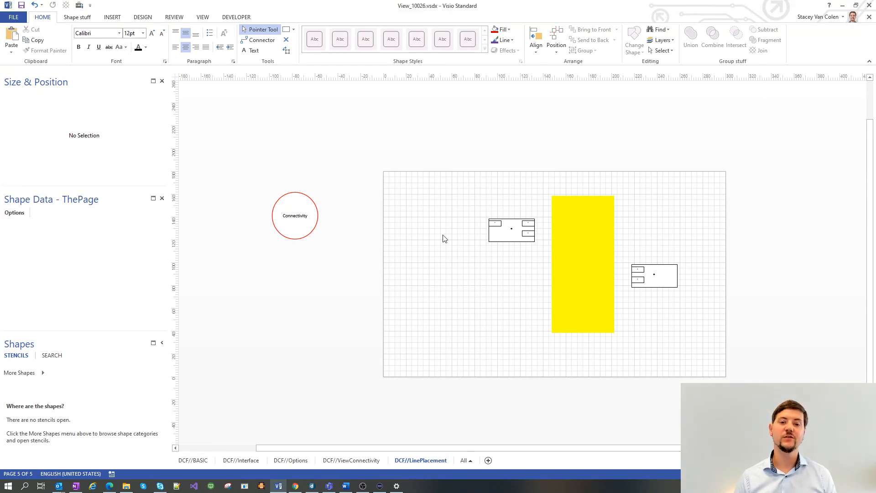
# Set the DCF//LinePlacement page's Options to ConnectionLinesOnBackground and check the line placement in DataMiner
pyautogui.click(62, 213)
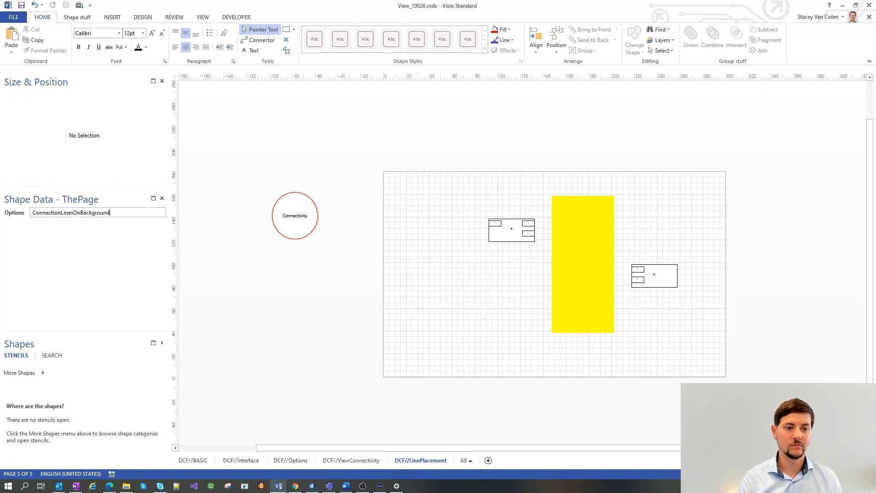
pyautogui.click(292, 303)
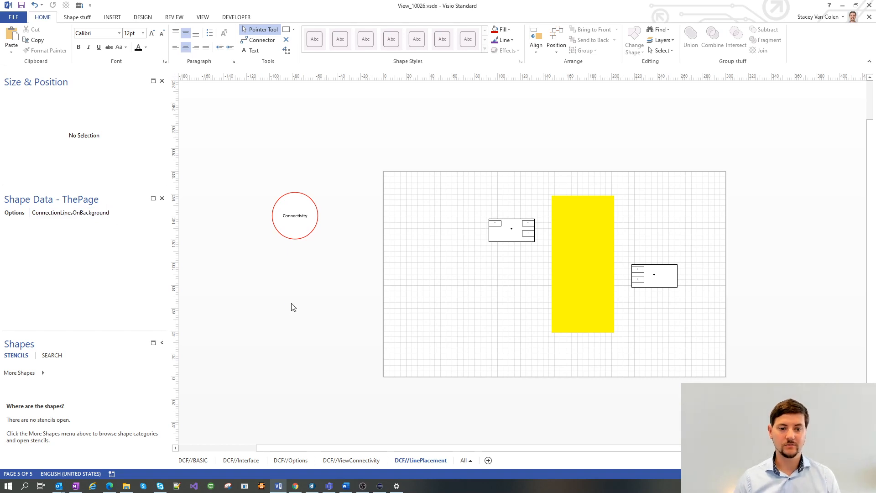
pyautogui.click(311, 485)
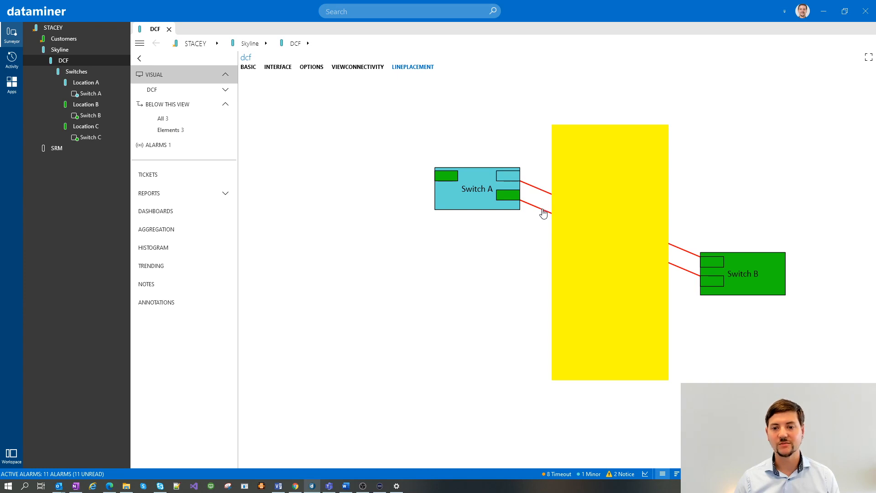
# Back in Visio, set the page's Options to ConnectionLinesOnForeground and check the saved drawing in DataMiner
pyautogui.click(283, 486)
pyautogui.click(85, 213)
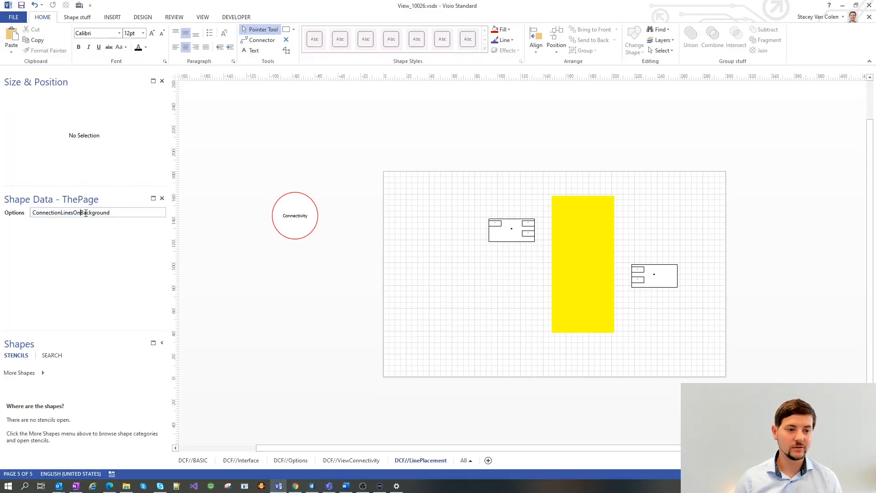
pyautogui.hotkey('shift', 'End')
pyautogui.write('F')
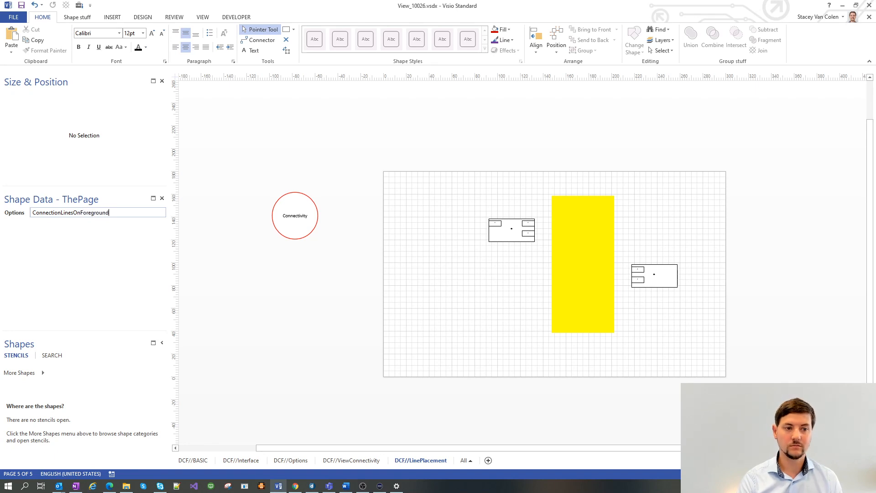
pyautogui.click(363, 286)
pyautogui.hotkey('ctrl', 's')
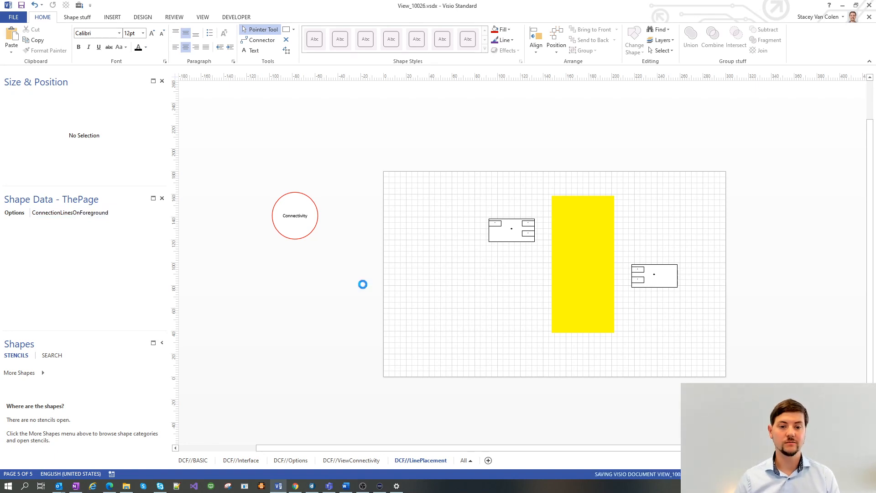
pyautogui.moveTo(312, 486)
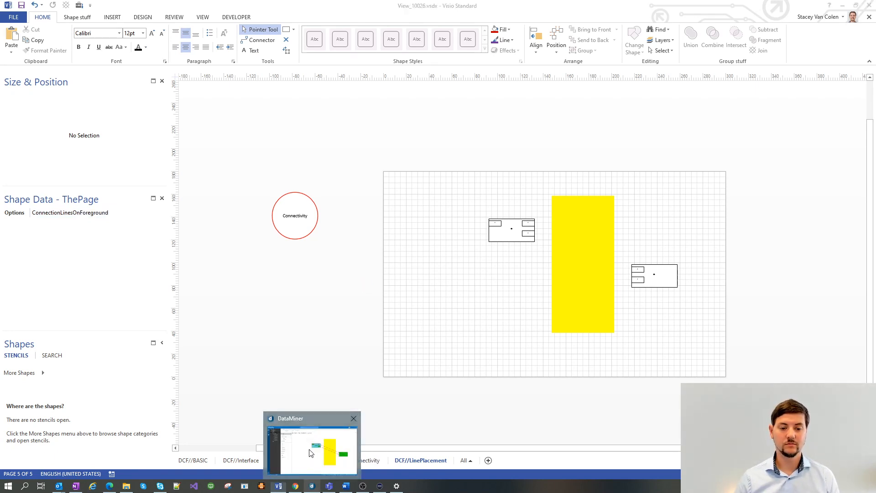
pyautogui.click(309, 453)
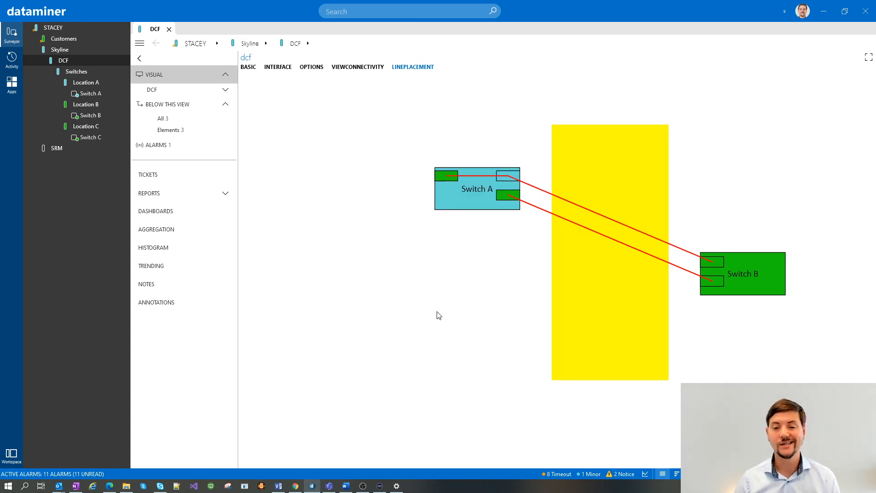
# Return to Visio and set the LinePlacement page's Options to InterfaceConnectionLinesOnBackground
pyautogui.click(281, 484)
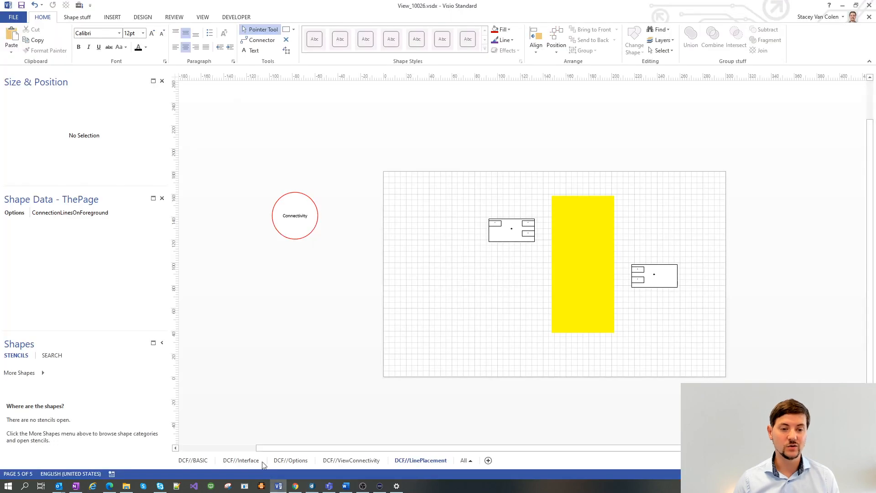
pyautogui.click(108, 215)
pyautogui.write('InterfaceConnectionLinesOnBackground')
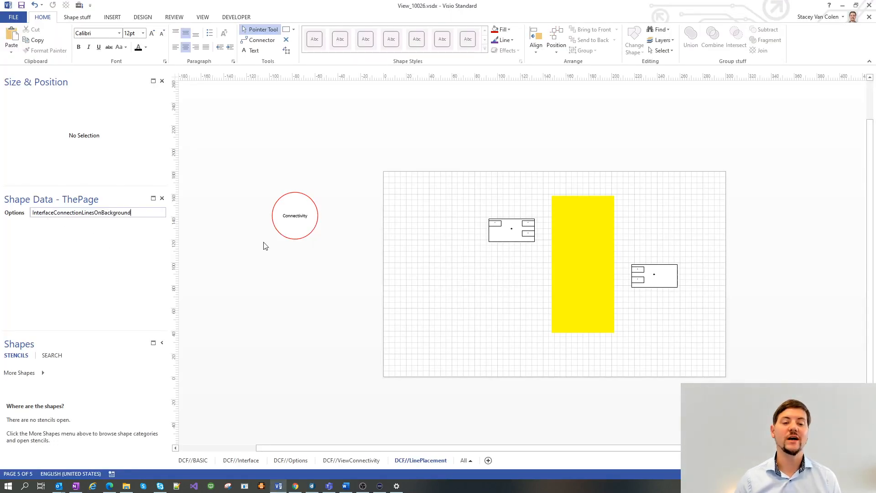
pyautogui.click(298, 279)
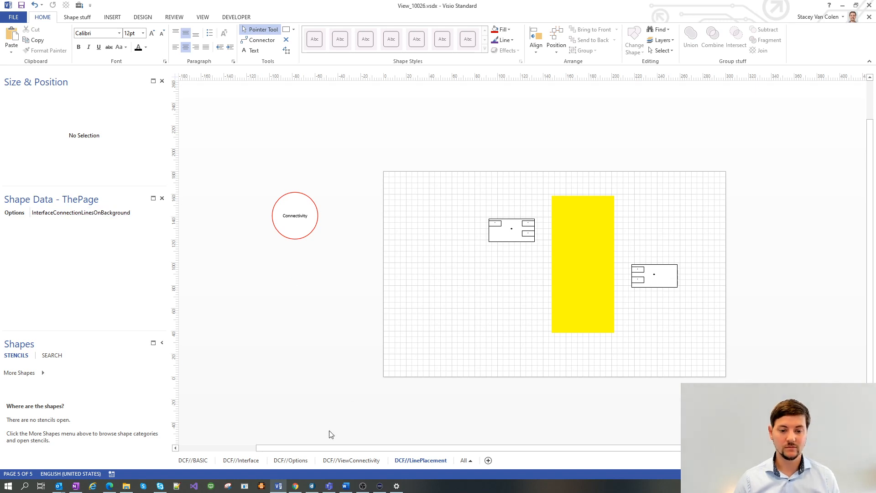
# Switch to DataMiner and check the interface connection line placement relative to the yellow rectangle
pyautogui.click(312, 485)
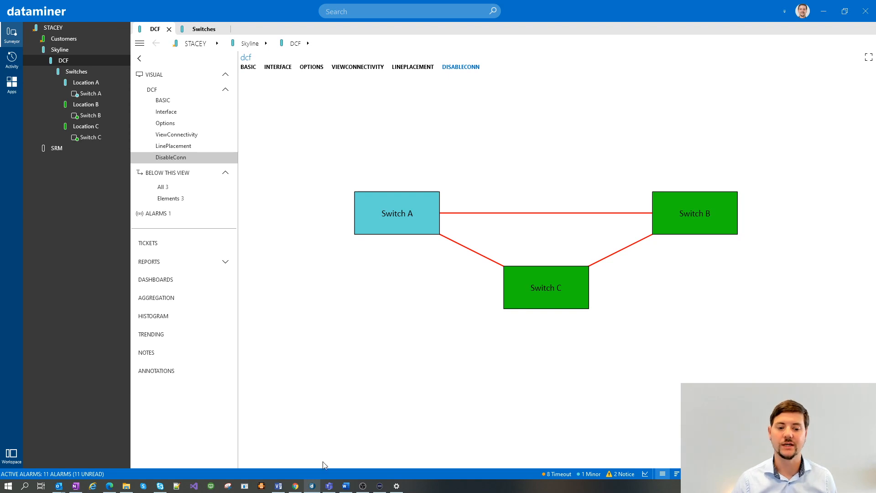
# In Visio, set the Switch C shape's Options to DisableConnectivity on the DCF//DisableConn page and check the connections in DataMiner
pyautogui.click(278, 486)
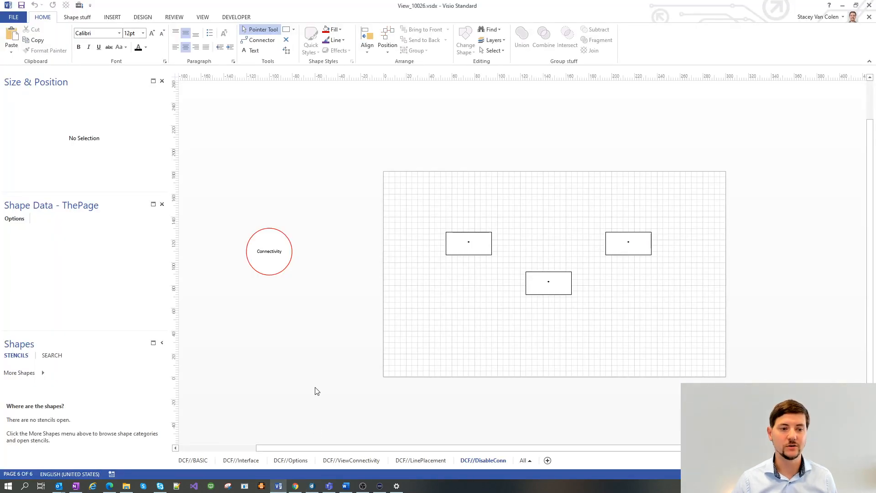
pyautogui.click(469, 239)
pyautogui.click(536, 285)
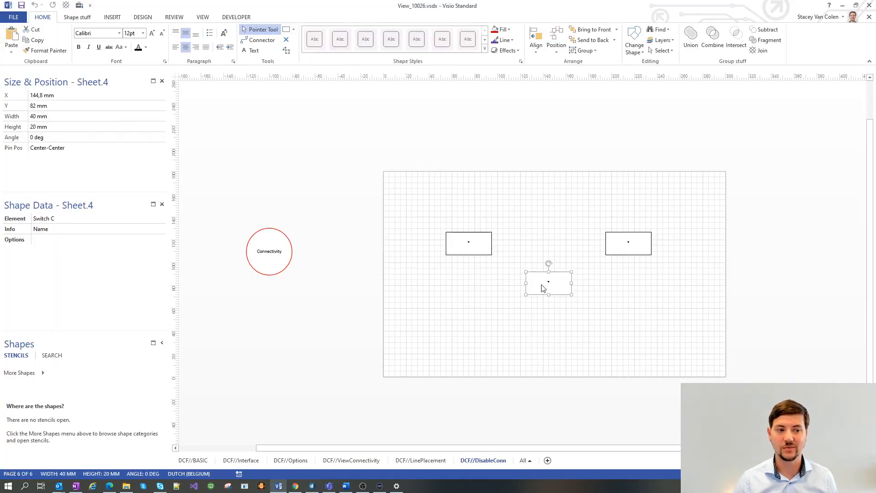
pyautogui.click(631, 247)
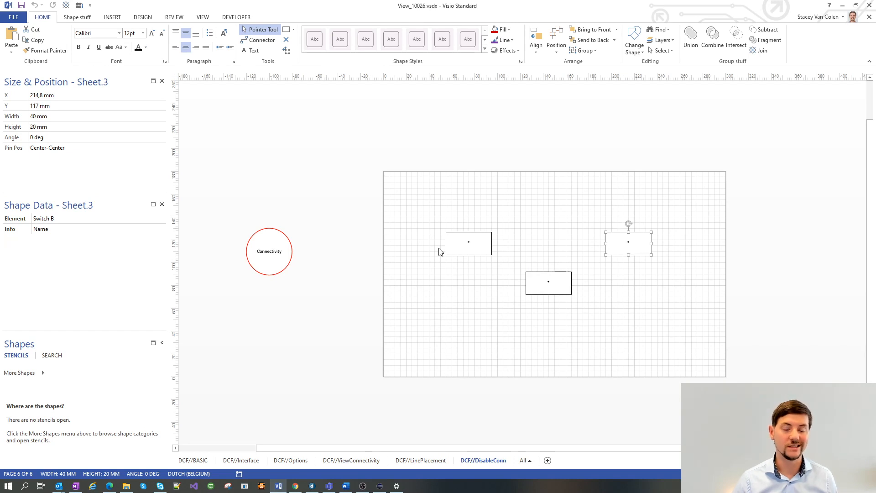
pyautogui.click(561, 289)
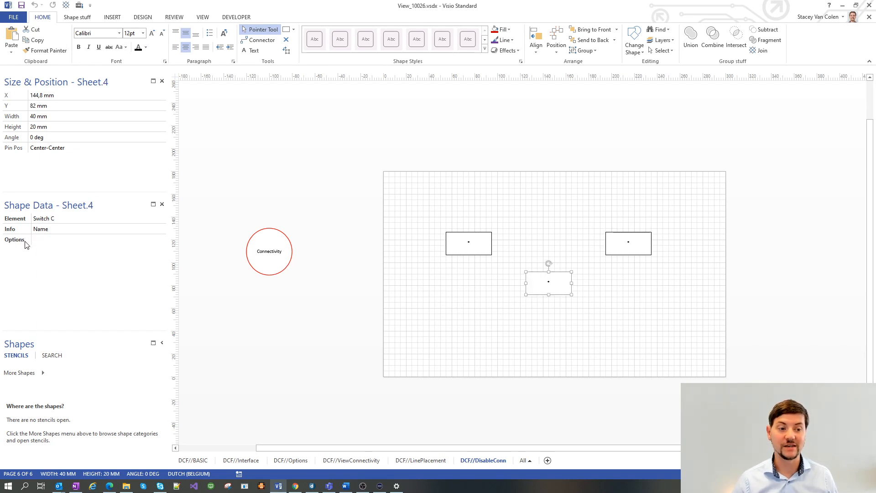
pyautogui.click(46, 239)
pyautogui.write('DisableConnectivity')
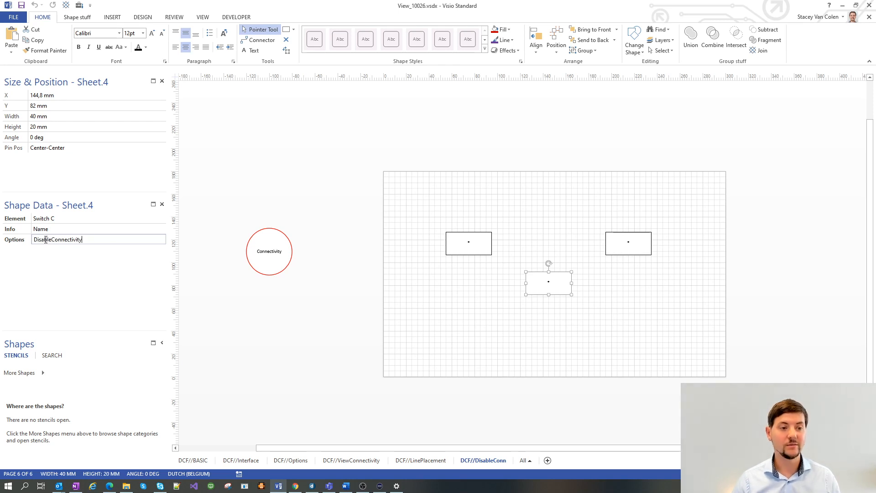
pyautogui.click(307, 360)
pyautogui.click(559, 279)
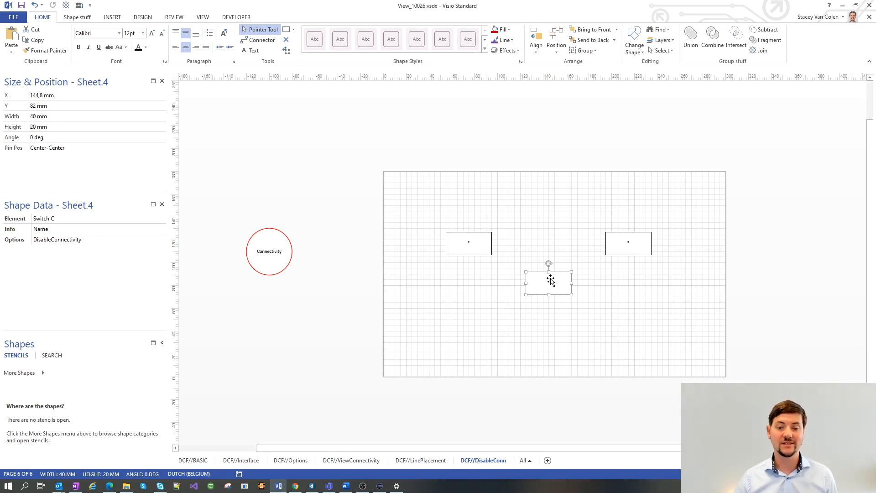
pyautogui.click(519, 294)
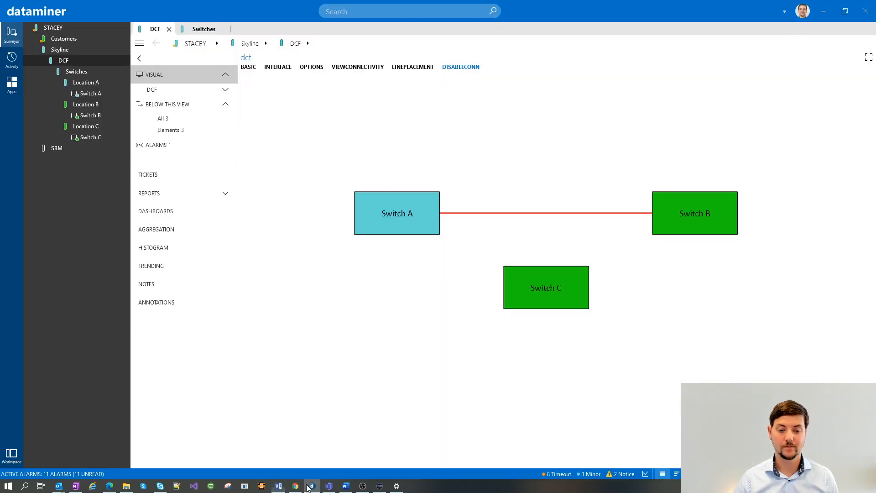
pyautogui.click(312, 485)
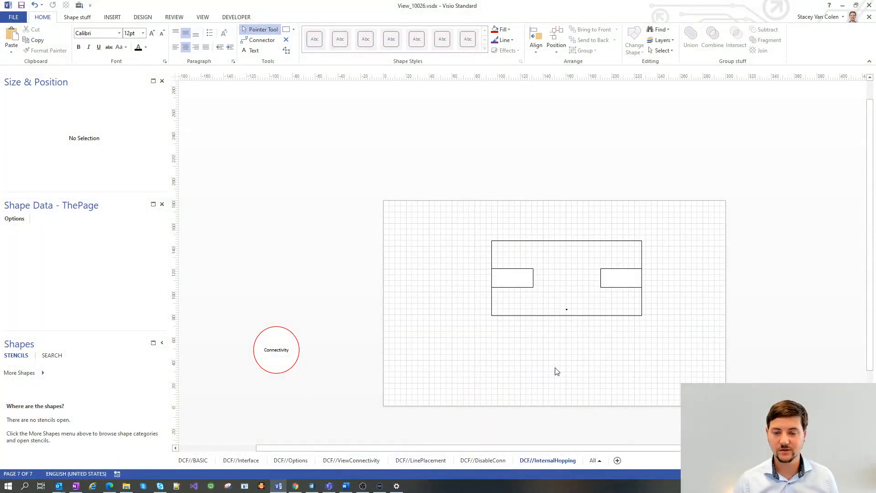
# Inspect the large outer shape's data on the DCF//InternalHopping page and view that page in DataMiner
pyautogui.click(564, 241)
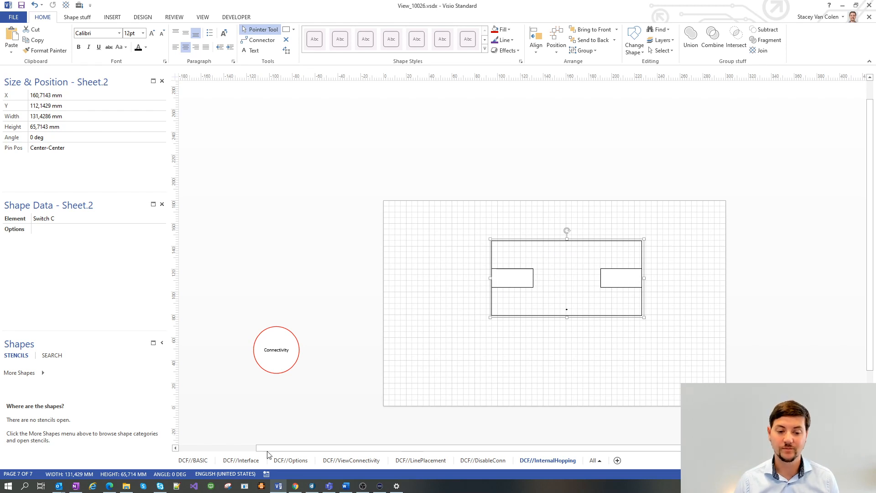
pyautogui.click(312, 486)
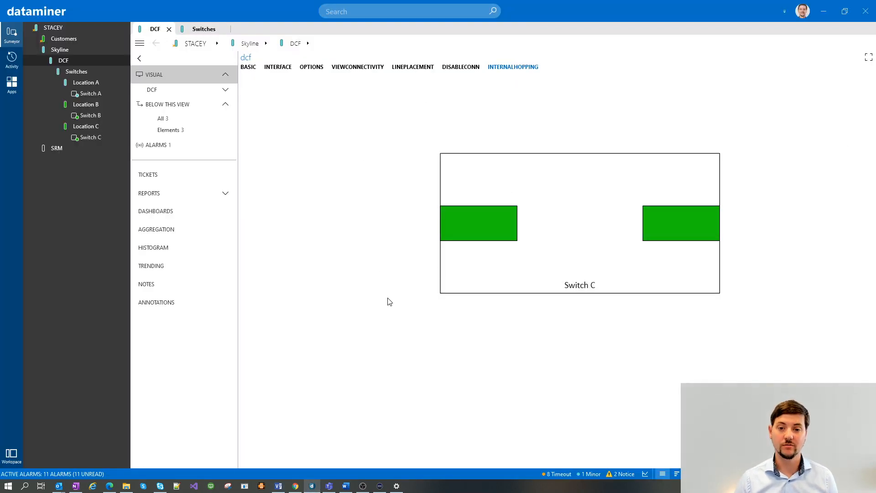
# Return to Visio, set the Switch C shape's Options to InternalInterfaceHopping and check the InternalHopping page in DataMiner
pyautogui.click(279, 486)
pyautogui.click(479, 239)
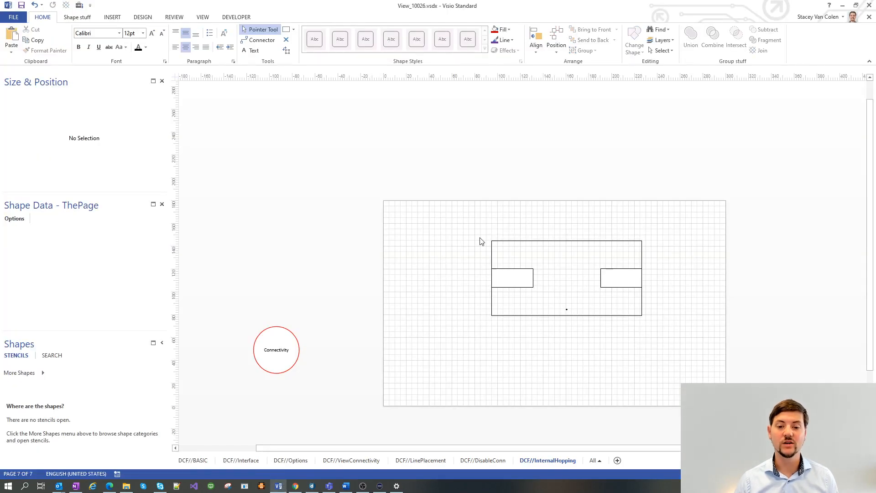
pyautogui.click(504, 270)
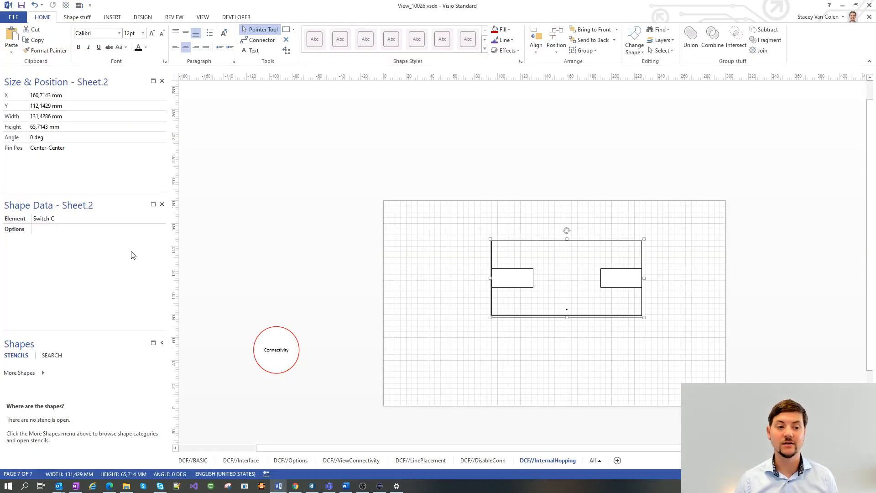
pyautogui.click(54, 228)
pyautogui.write('InternalInterfaceHopping')
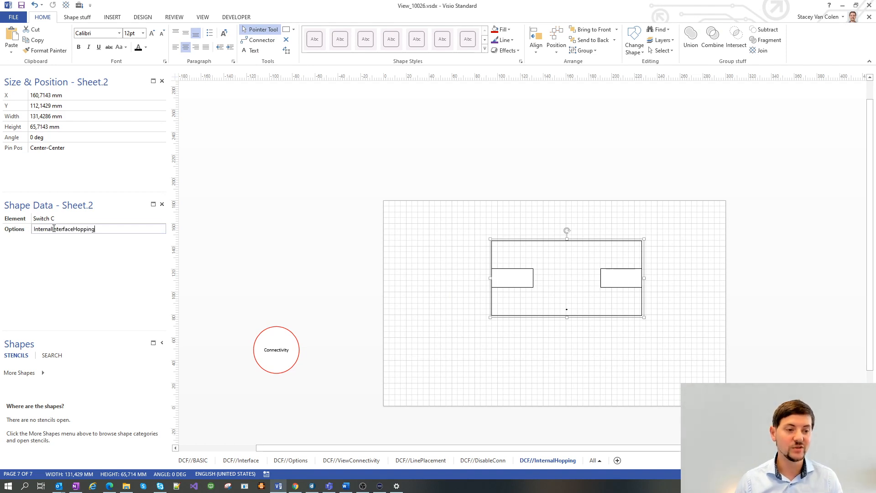
pyautogui.click(231, 238)
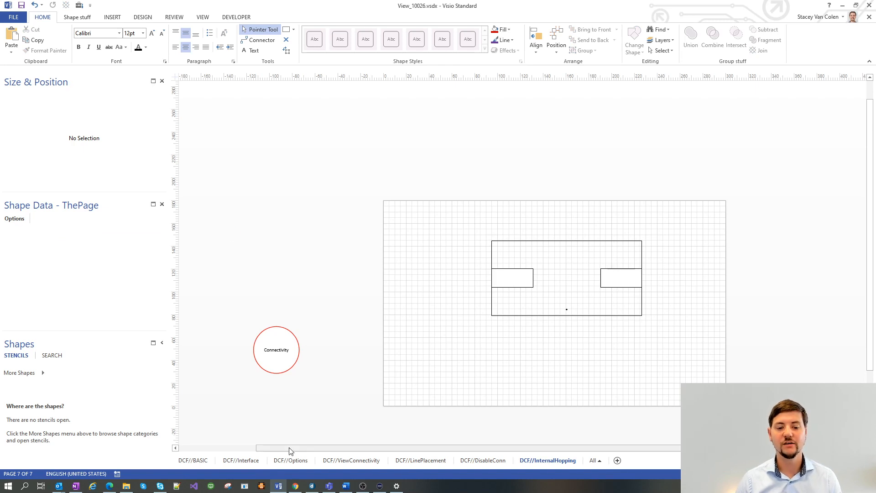
pyautogui.moveTo(317, 491)
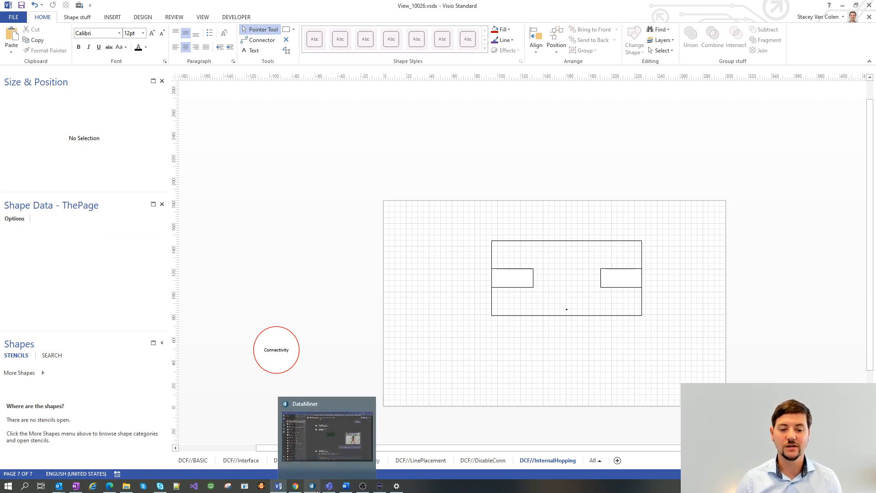
pyautogui.click(323, 458)
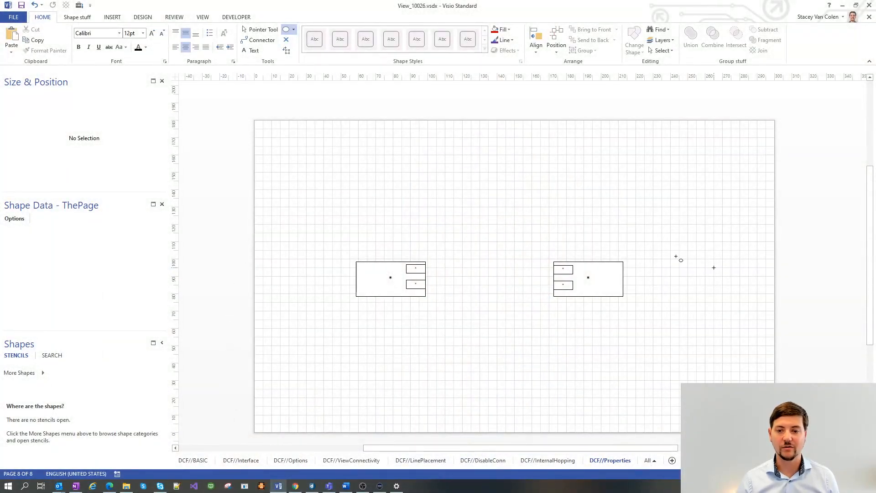
# Draw an ellipse about 27 mm by 8 mm just outside the DCF//Properties page's upper-left corner and label it "*"
pyautogui.moveTo(194, 130); pyautogui.dragTo(241, 143)
pyautogui.doubleClick(217, 137)
pyautogui.write('*')
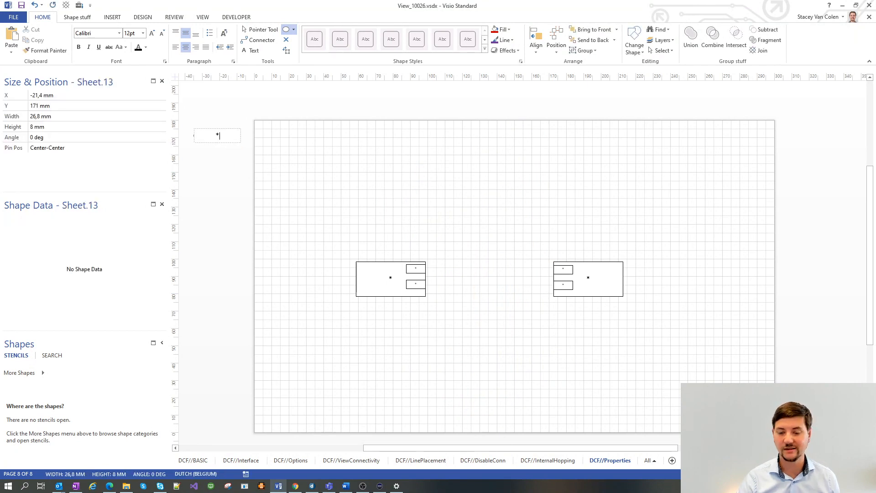
pyautogui.click(223, 157)
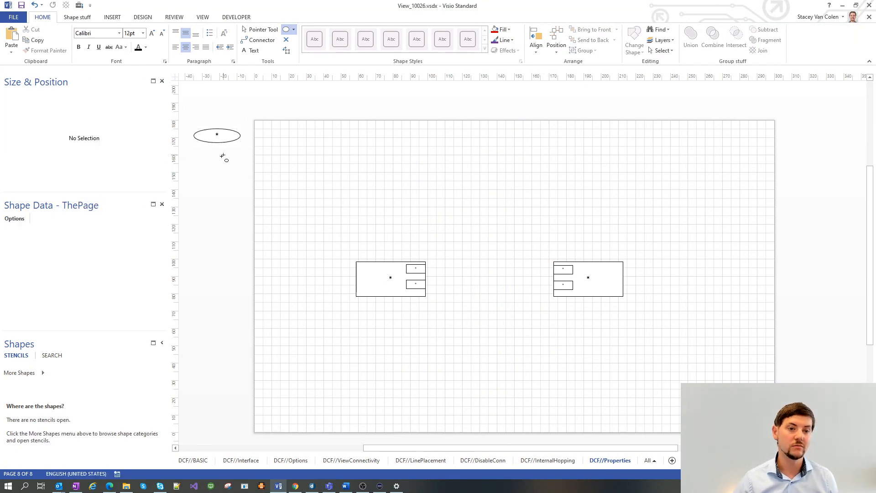
# Add a shape data field labelled Options with the value ConnectionProperty:Speed to the new ellipse
pyautogui.click(227, 132)
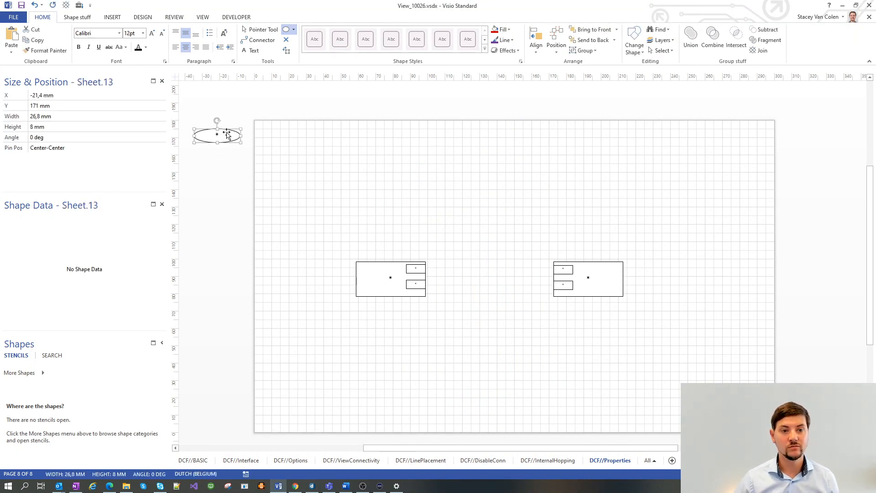
pyautogui.rightClick(57, 263)
pyautogui.click(75, 308)
pyautogui.write('O')
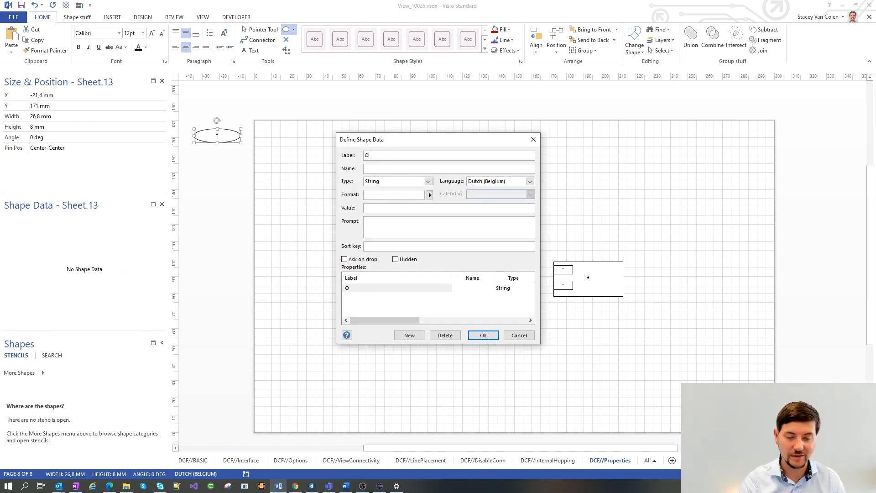
pyautogui.write('ptions')
pyautogui.press('Tab')
pyautogui.press('Tab')
pyautogui.press('Tab')
pyautogui.press('Tab')
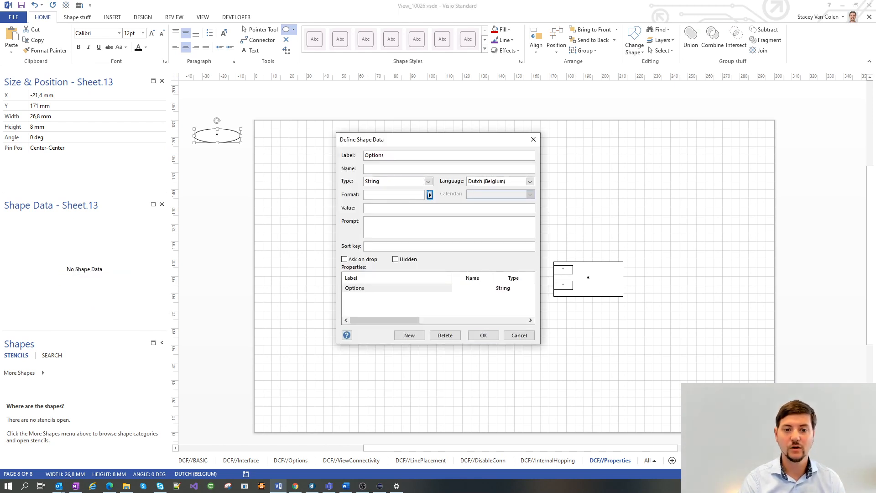
pyautogui.press('Tab')
pyautogui.write('ConnectionProperty:Speed')
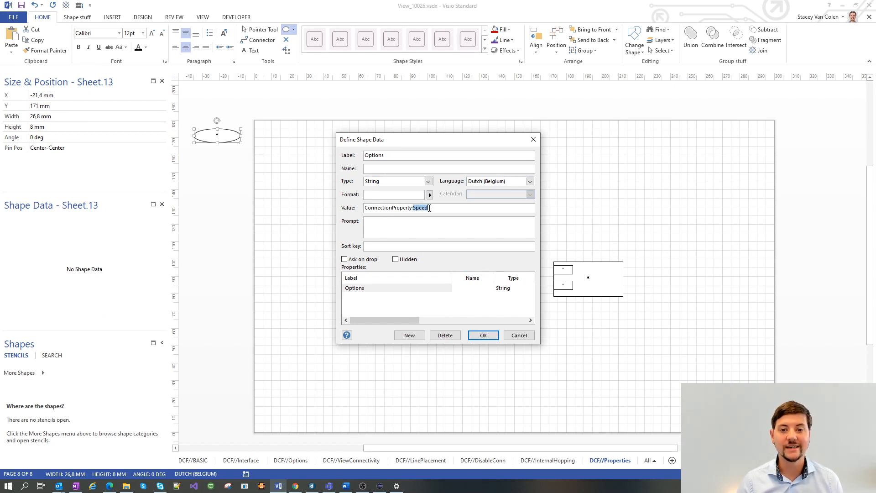
pyautogui.click(485, 336)
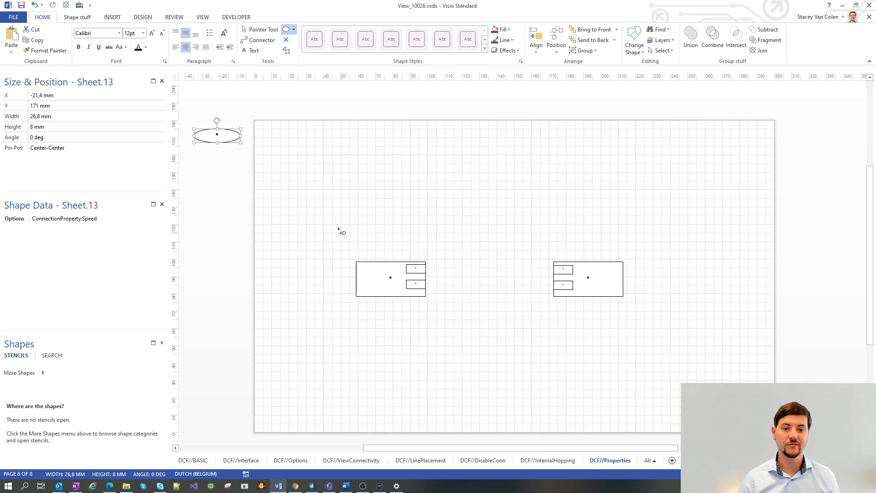
pyautogui.click(337, 225)
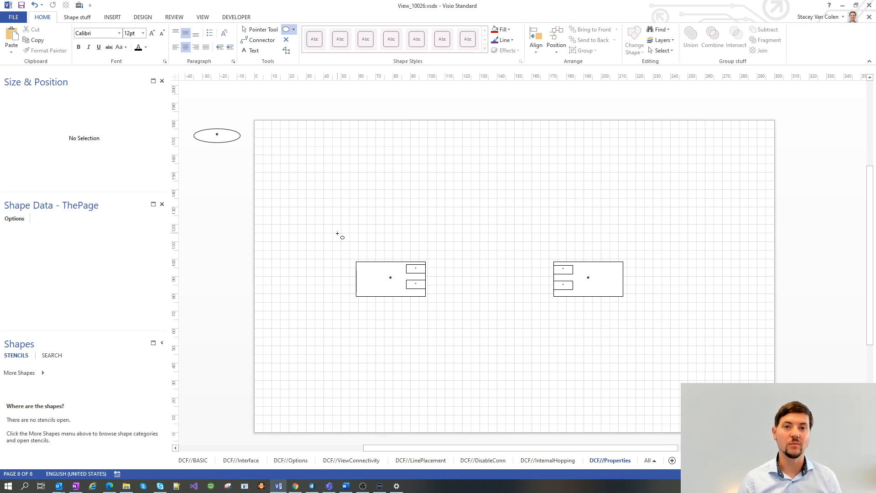
# Switch to DataMiner's Properties page, examine the connection speed labels and select the upper connection between Switch A and Switch B
pyautogui.click(311, 485)
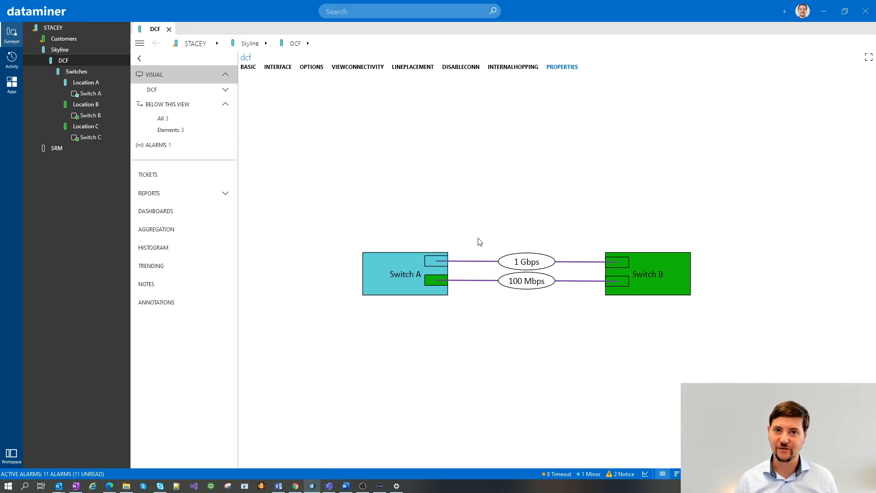
pyautogui.click(482, 266)
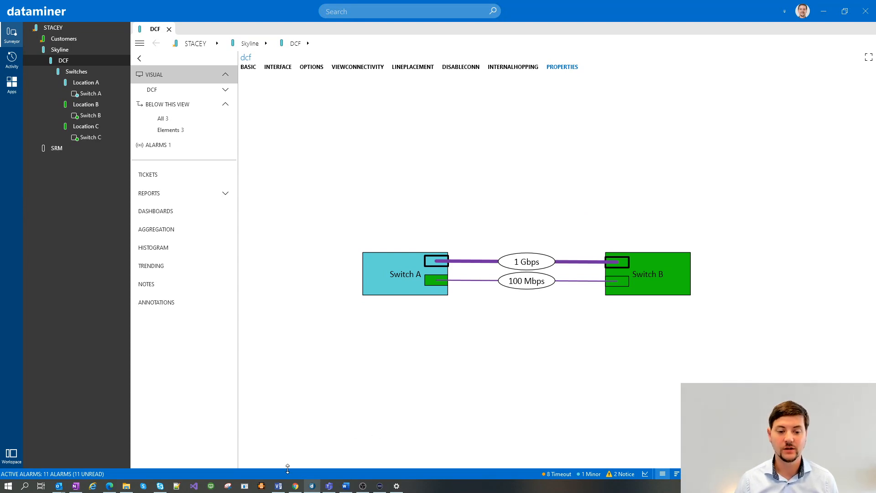
# Return to Visio and set the Connectivity circle's Options to EnableConnectionOverview on the DCF//Properties page
pyautogui.click(278, 485)
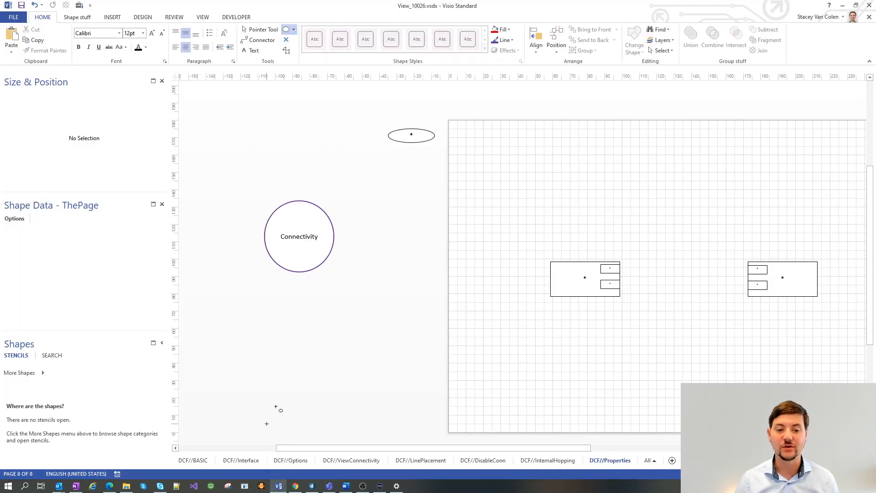
pyautogui.click(302, 238)
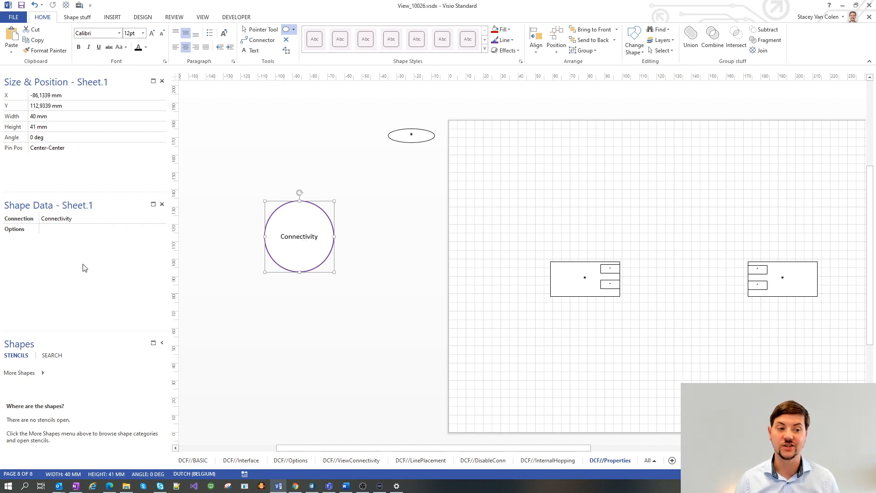
pyautogui.click(76, 232)
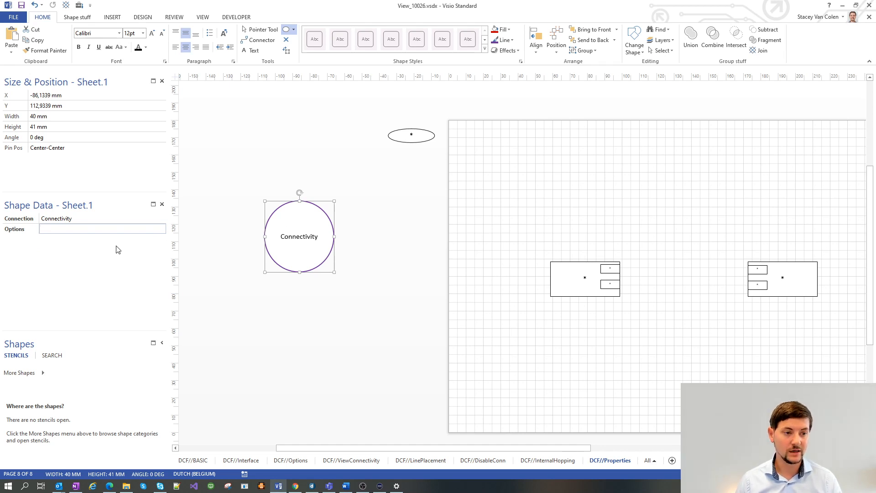
pyautogui.write('EnableConnectionOverview')
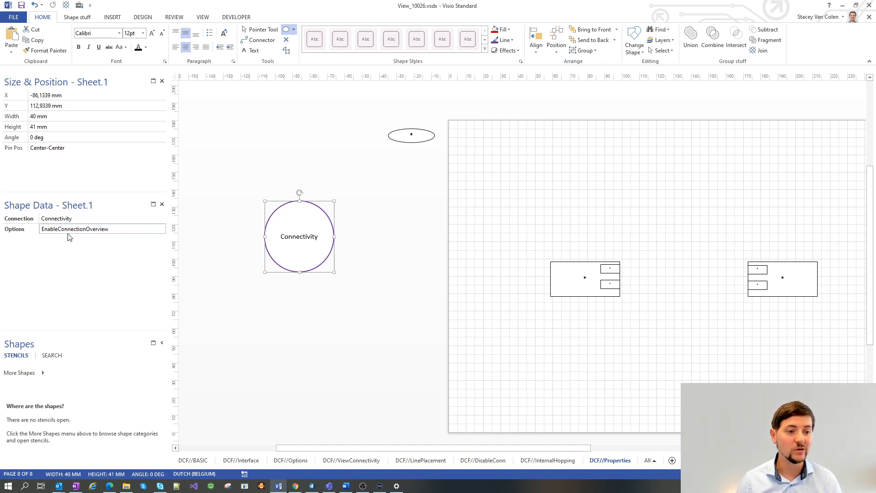
pyautogui.press('Return')
pyautogui.click(370, 308)
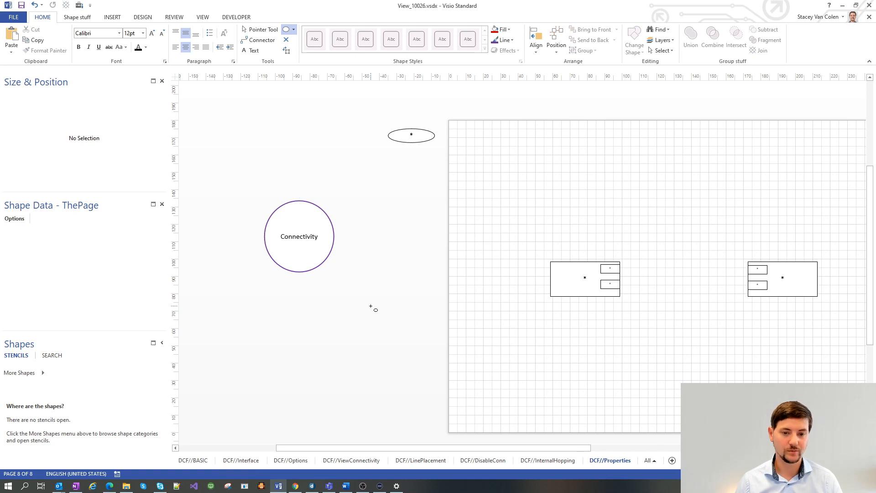
# In DataMiner, open the connection overview of the upper line between Switch A and Switch B, review it and close it
pyautogui.click(312, 485)
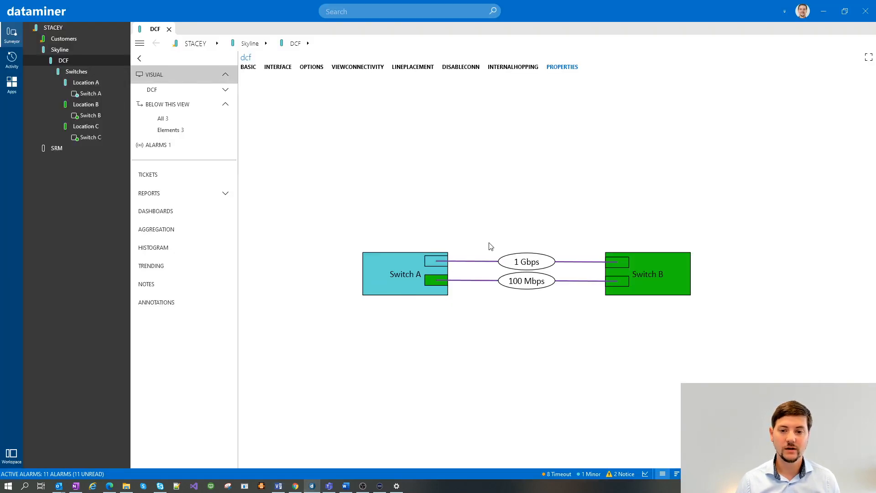
pyautogui.click(489, 262)
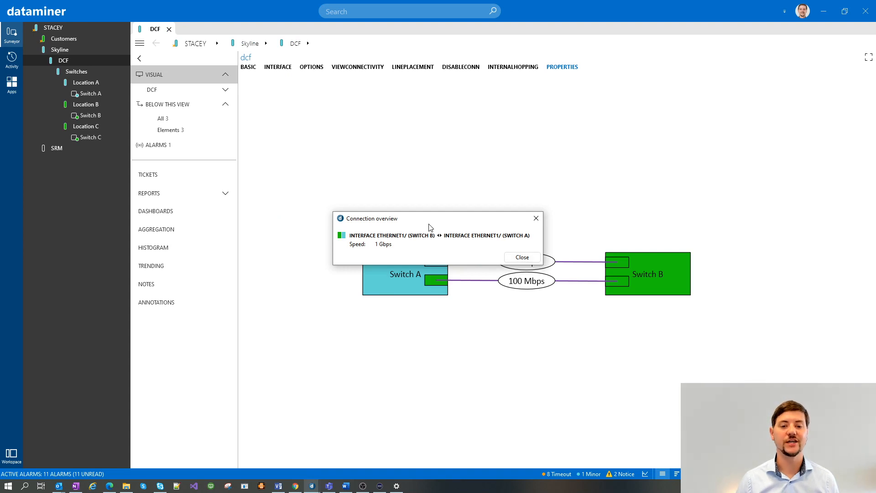
pyautogui.click(537, 218)
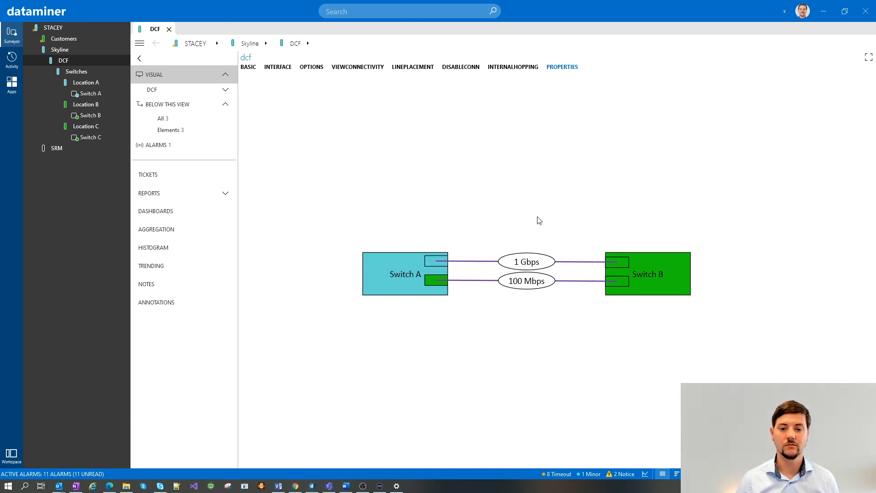
# Open the connection overview of the lower line between Switch A and Switch B, review its speed property and close it
pyautogui.click(470, 282)
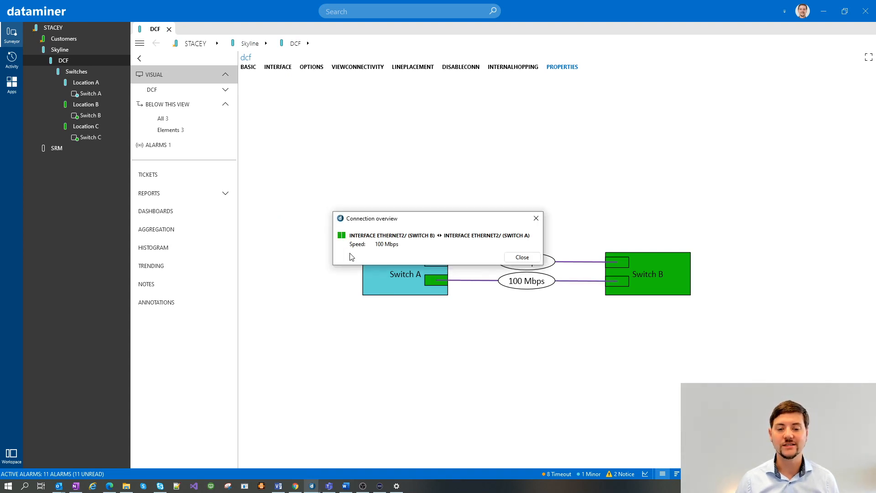
pyautogui.click(536, 219)
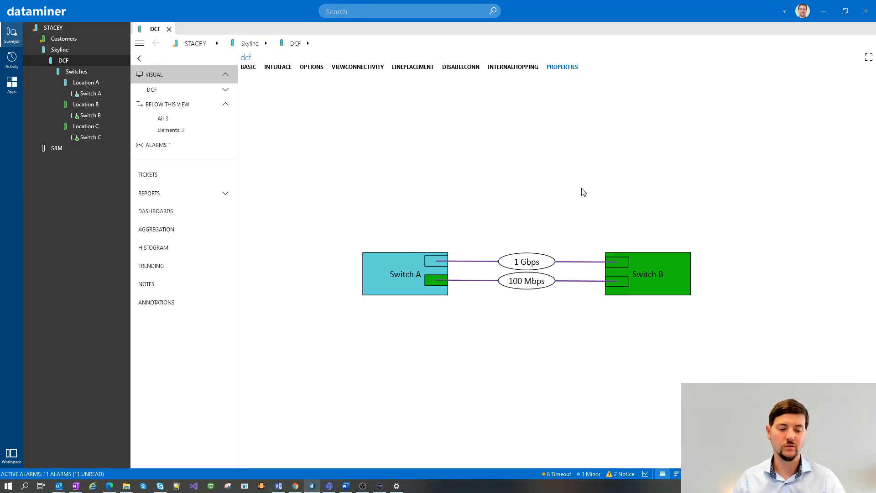
# Switch to Visio and add a shape data field labelled Thickness to the Connectivity circle on the DCF//Properties page
pyautogui.click(279, 485)
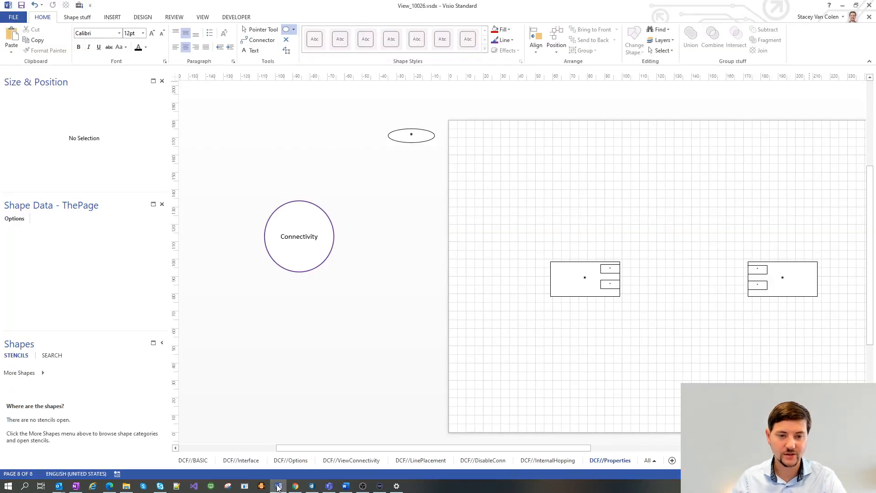
pyautogui.click(295, 238)
pyautogui.rightClick(21, 262)
pyautogui.click(55, 303)
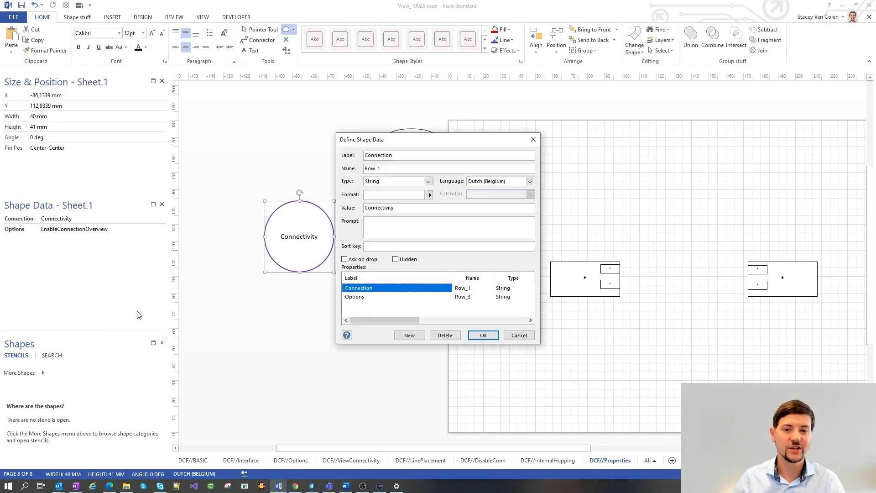
pyautogui.click(409, 335)
pyautogui.write('Th')
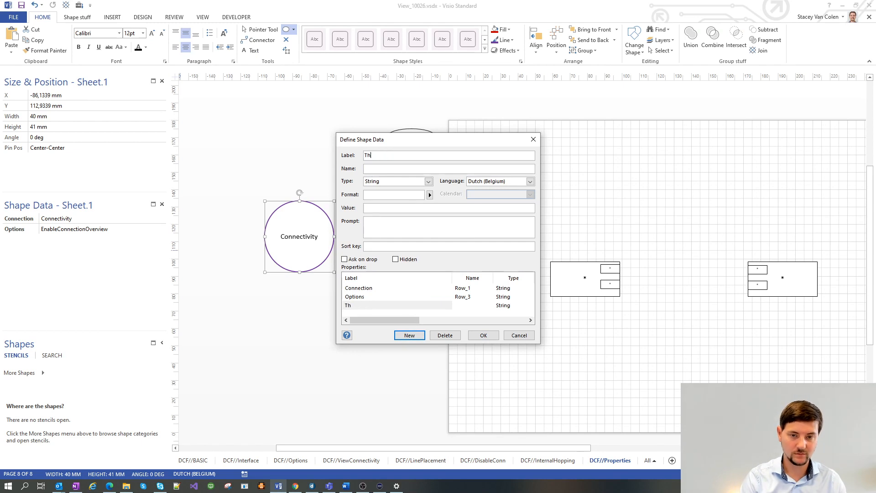
pyautogui.write('ickness')
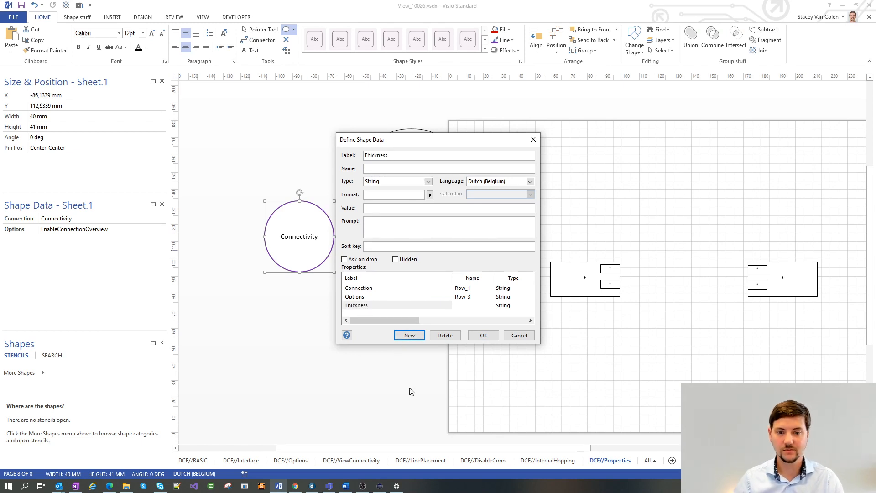
pyautogui.click(483, 334)
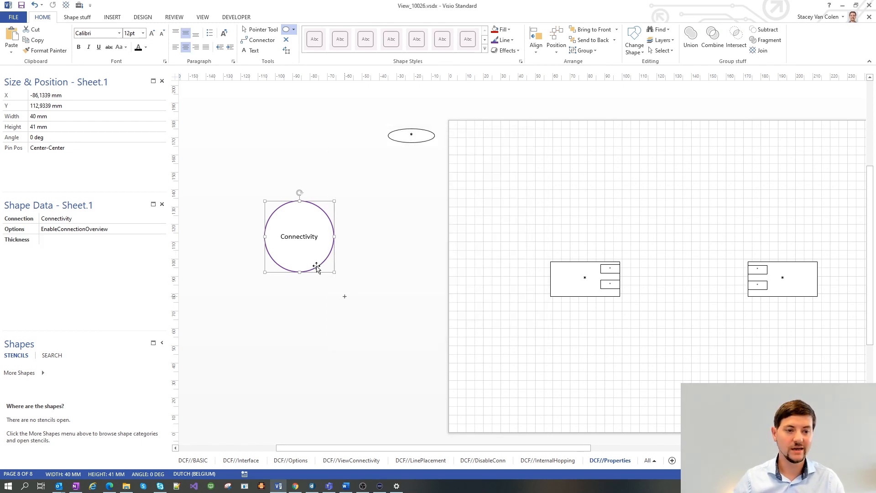
# Set the circle's Thickness to 4:<A>-2:<B>-A|Connection|Property:Speed|=1 Gbps-B|Connection|Property:Speed|=100 Mbps and switch to DataMiner to check the connection lines
pyautogui.click(81, 239)
pyautogui.hotkey('ctrl', 'v')
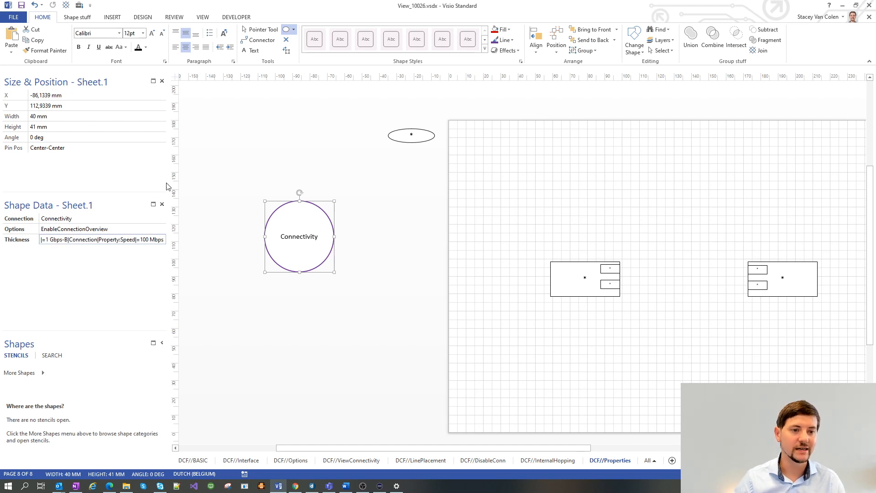
pyautogui.moveTo(171, 181); pyautogui.dragTo(375, 183)
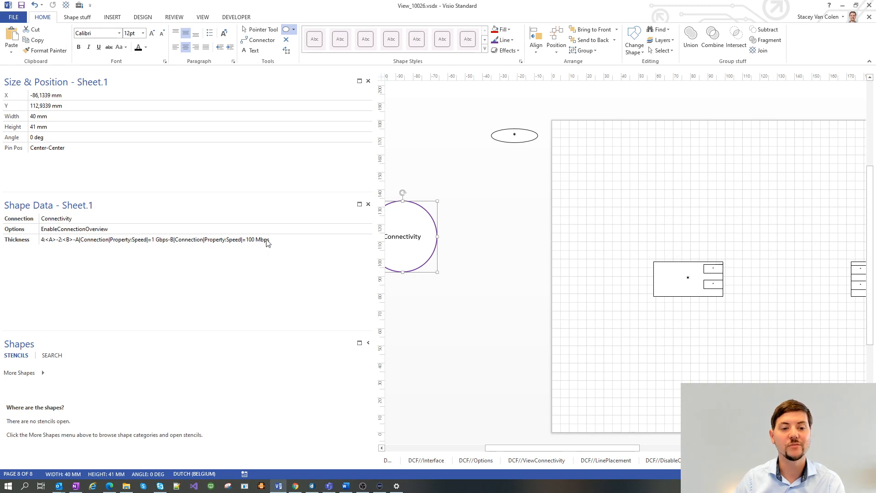
pyautogui.click(436, 297)
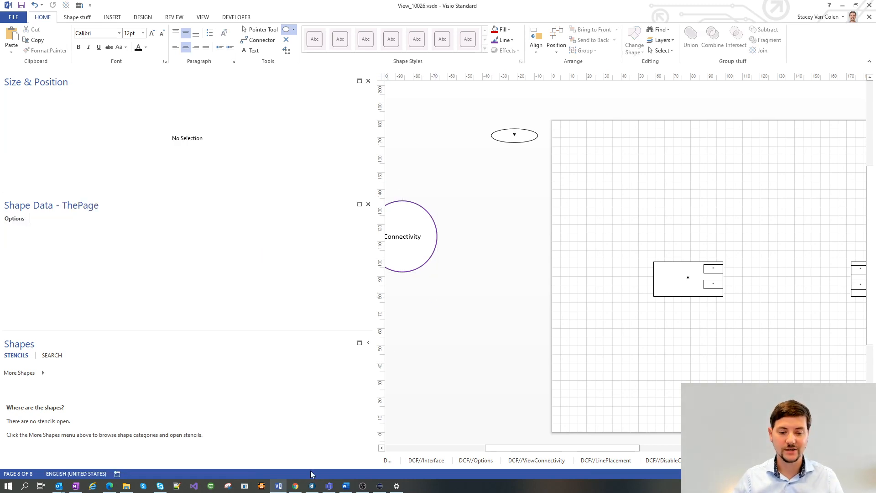
pyautogui.moveTo(315, 485)
pyautogui.click(319, 457)
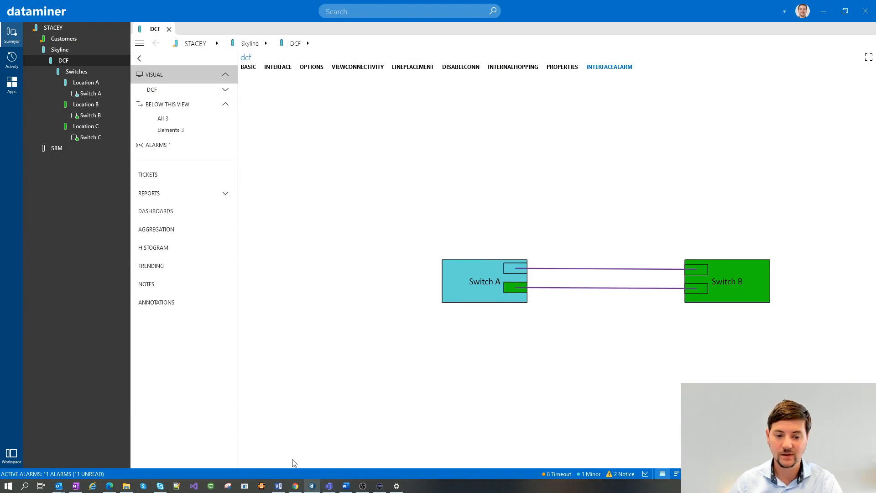
# Return to Visio, set the InterfaceAlarm page's Connectivity circle Options to ShowInterfaceAlarmColor, and switch to DataMiner to check the line colours
pyautogui.click(278, 485)
pyautogui.click(424, 268)
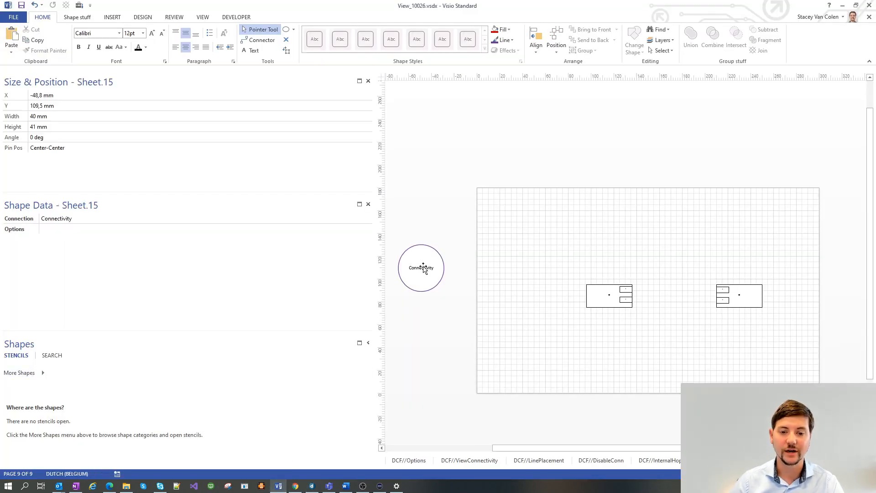
pyautogui.click(56, 229)
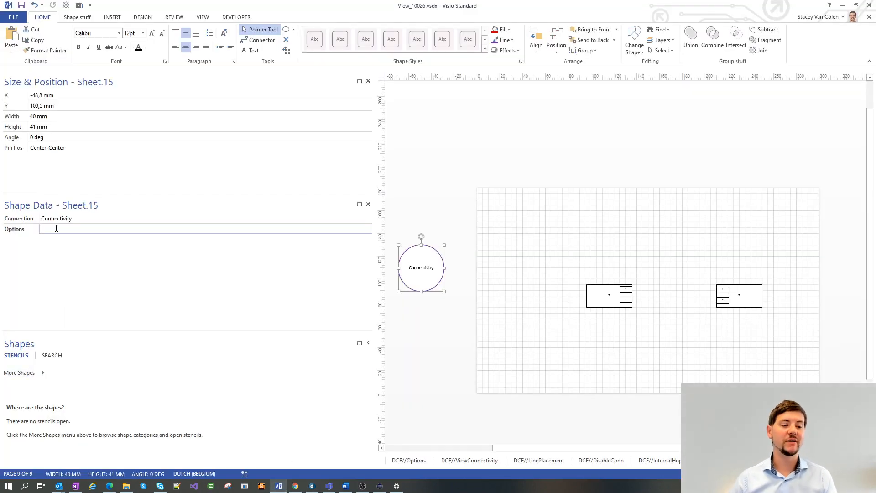
pyautogui.write('ShowInterfaceAlarmColor')
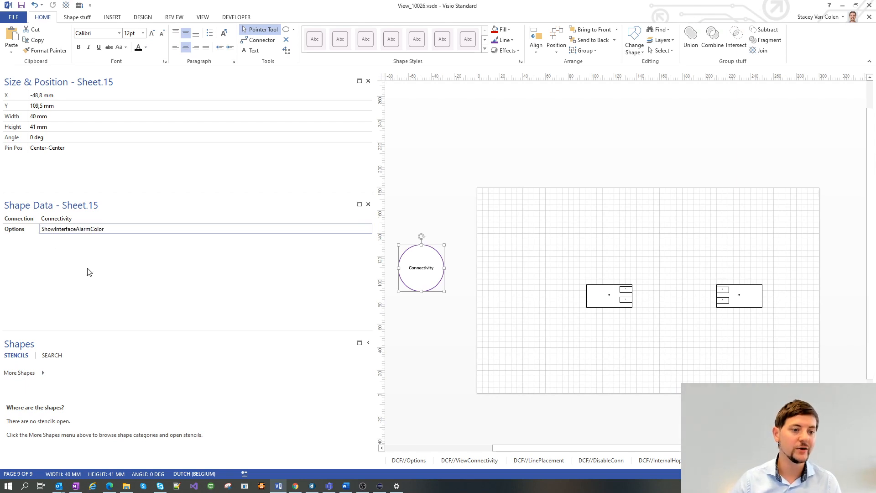
pyautogui.click(394, 369)
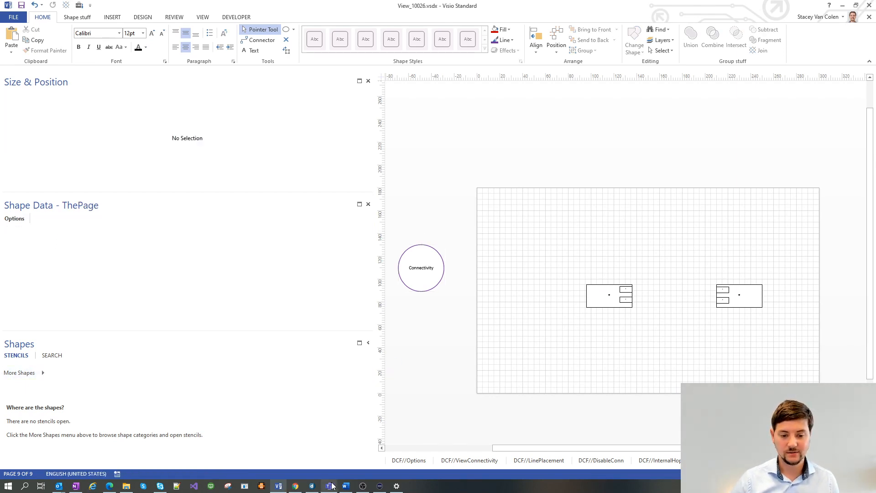
pyautogui.click(312, 486)
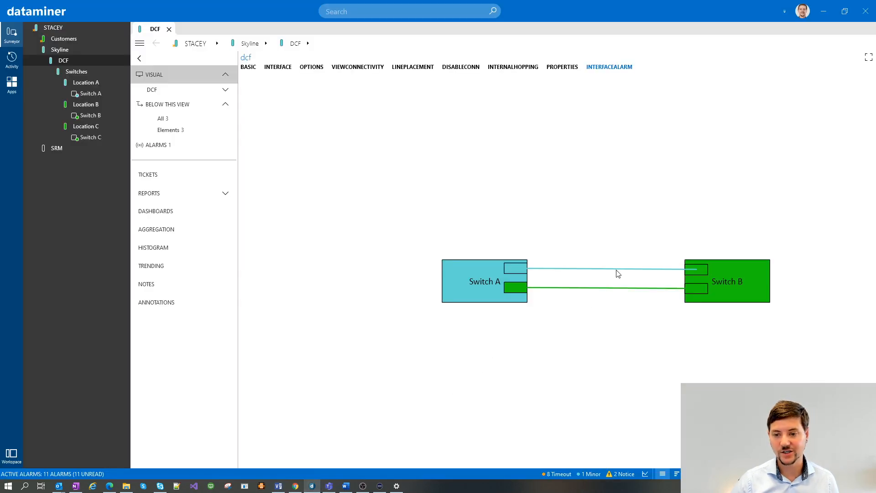